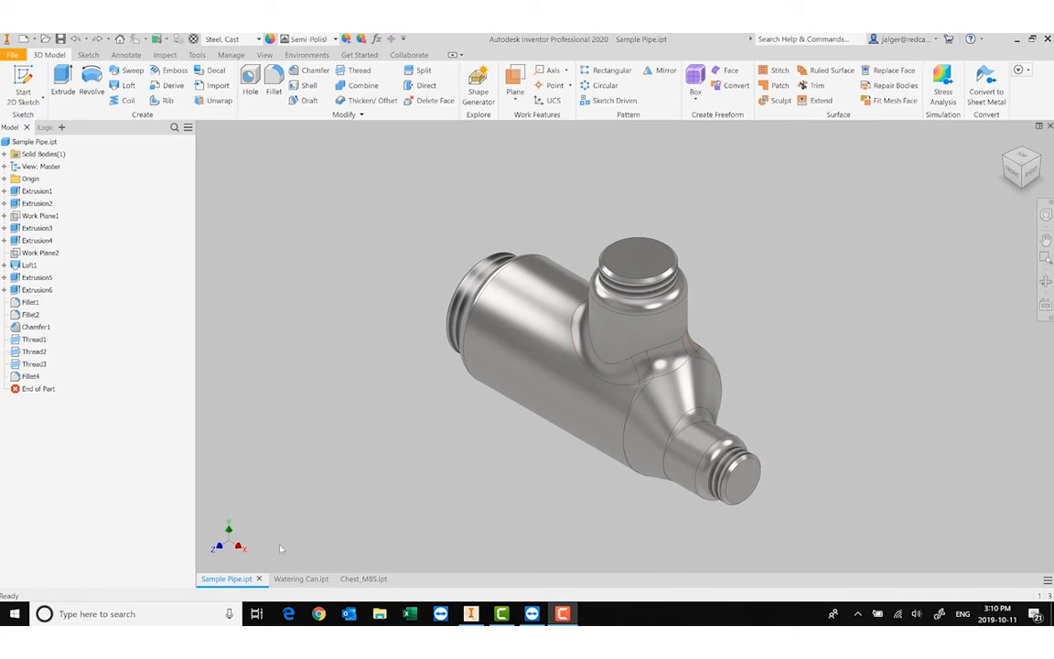
# Look over the Watering Can and Chest_MBS parts and return to the Sample Pipe part
pyautogui.click(303, 579)
pyautogui.click(362, 578)
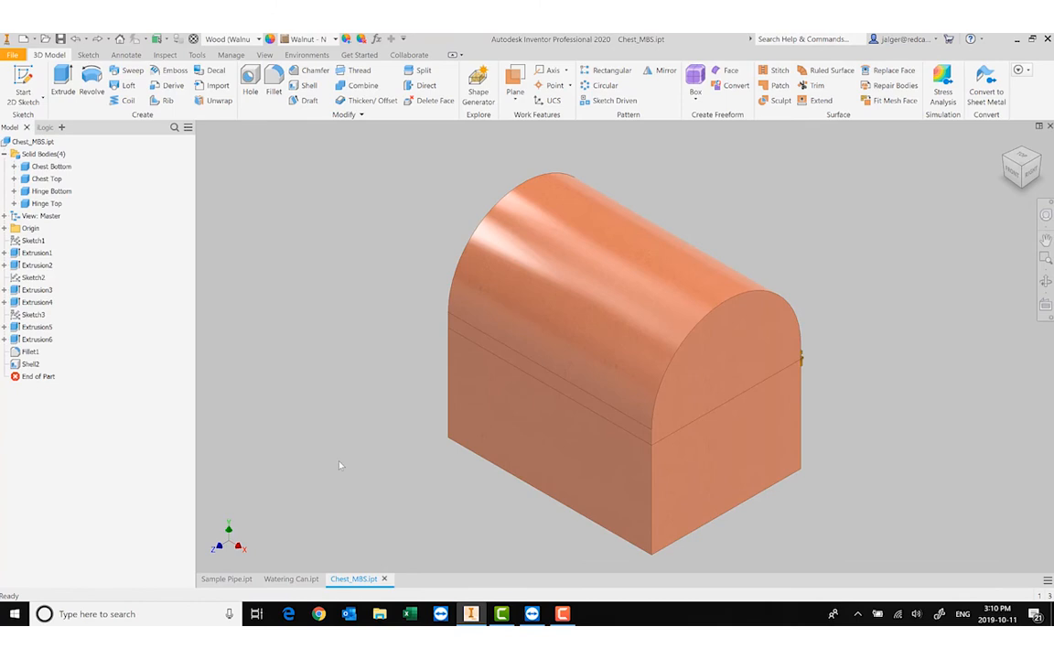
pyautogui.keyDown('shift'); pyautogui.moveTo(338, 462); pyautogui.dragTo(363, 475, button='middle'); pyautogui.keyUp('shift')
pyautogui.click(226, 578)
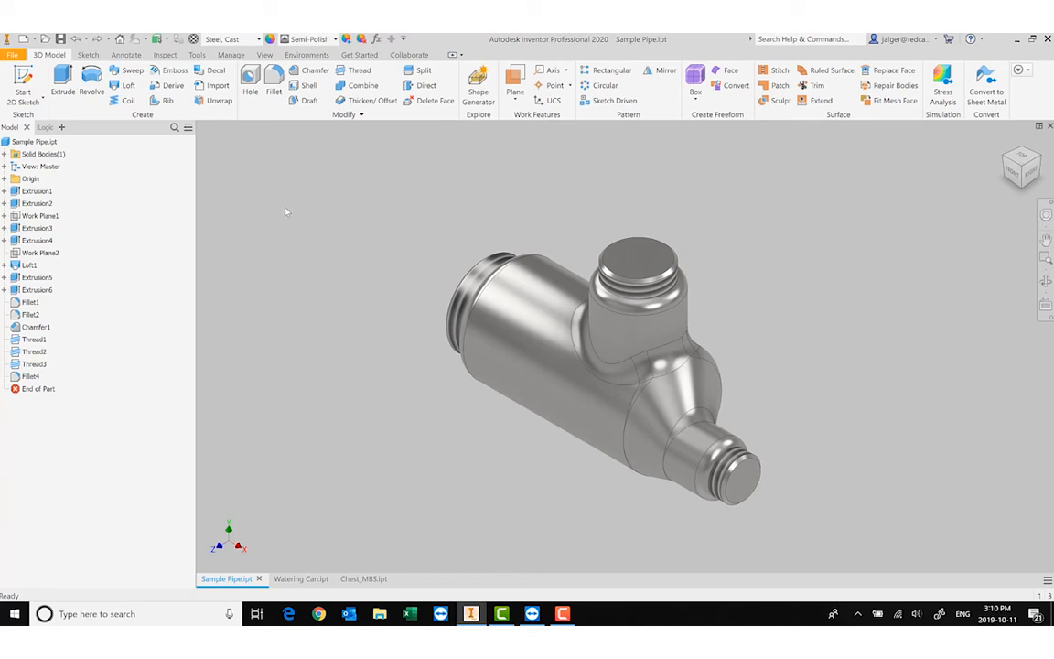
# Shell the pipe with a 1.5 mm wall thickness, removing the end faces of all three threaded openings
pyautogui.click(308, 88)
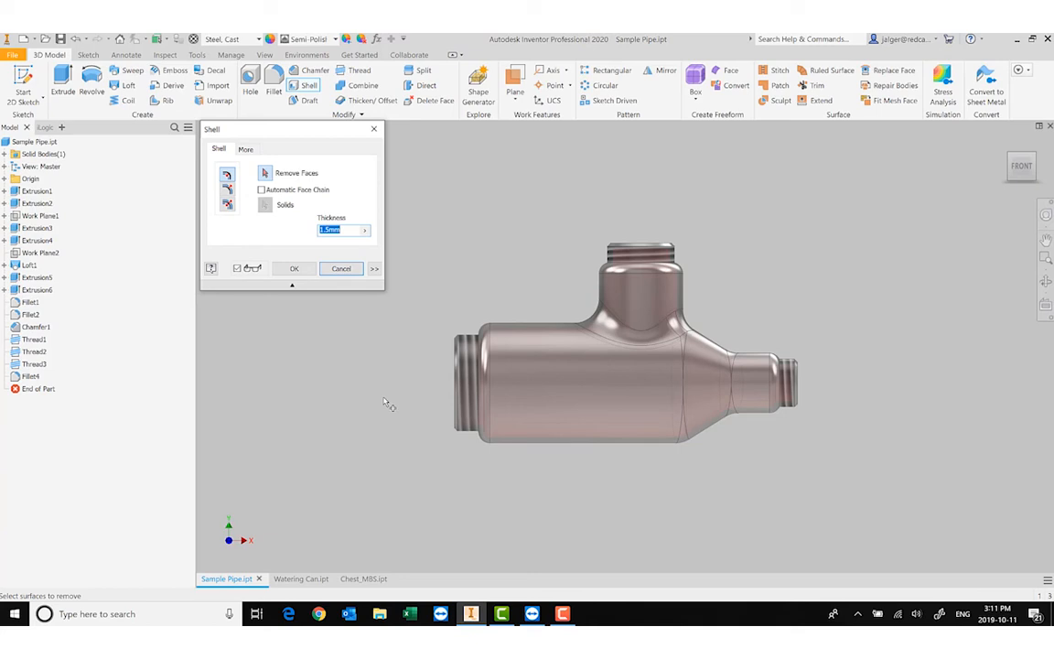
pyautogui.keyDown('shift'); pyautogui.moveTo(390, 407); pyautogui.dragTo(483, 399, button='middle'); pyautogui.keyUp('shift')
pyautogui.click(523, 388)
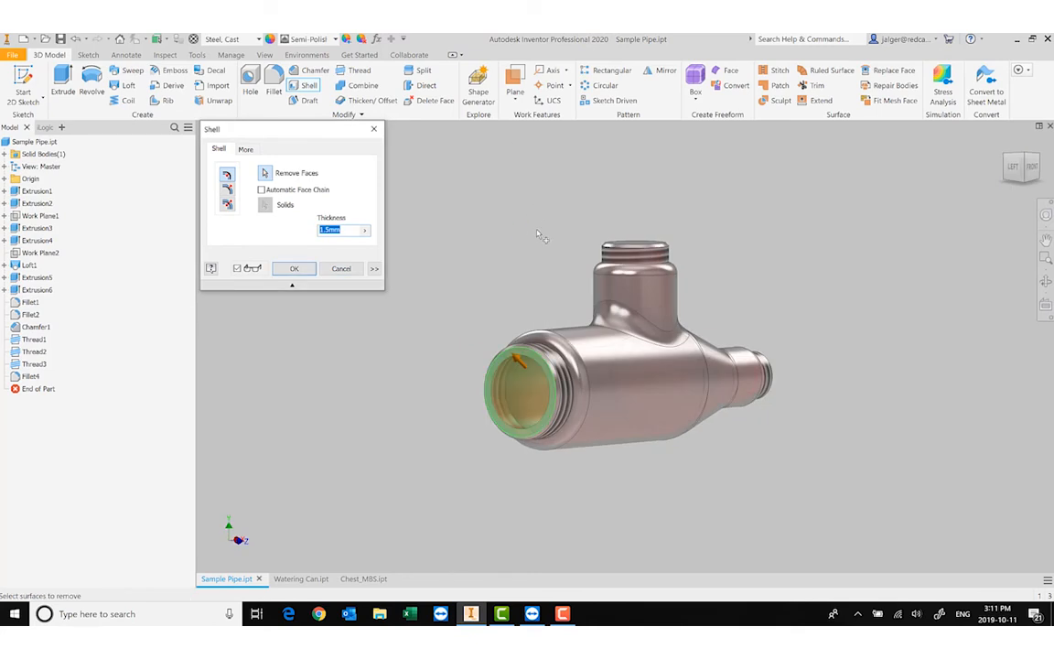
pyautogui.keyDown('shift'); pyautogui.moveTo(485, 212); pyautogui.dragTo(560, 282, button='middle'); pyautogui.keyUp('shift')
pyautogui.click(629, 278)
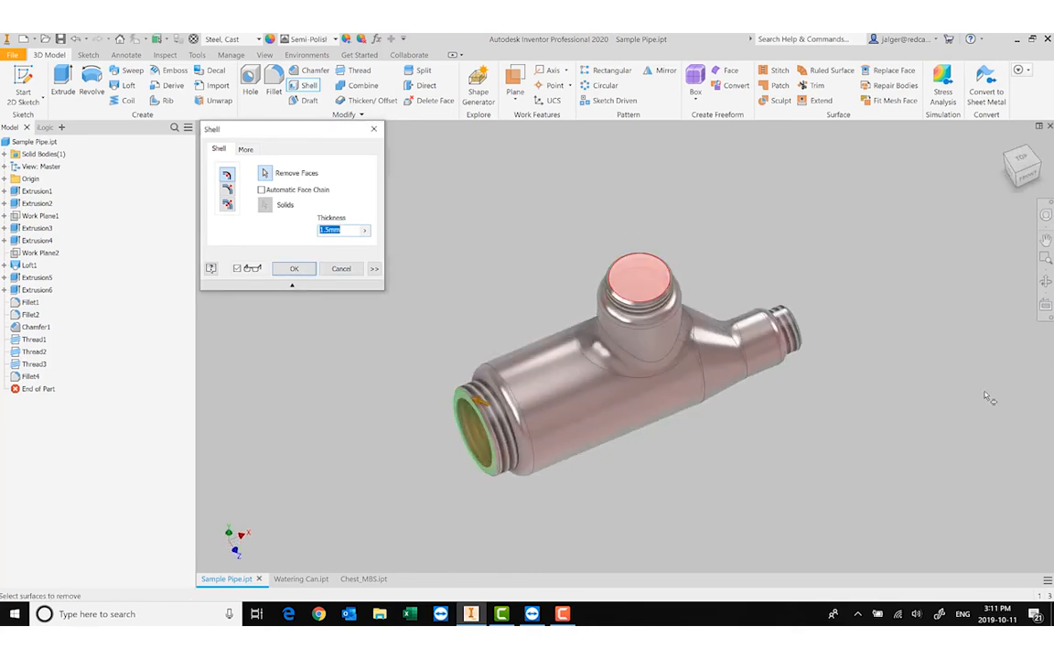
pyautogui.keyDown('shift'); pyautogui.moveTo(892, 356); pyautogui.dragTo(807, 424, button='middle'); pyautogui.keyUp('shift')
pyautogui.click(736, 312)
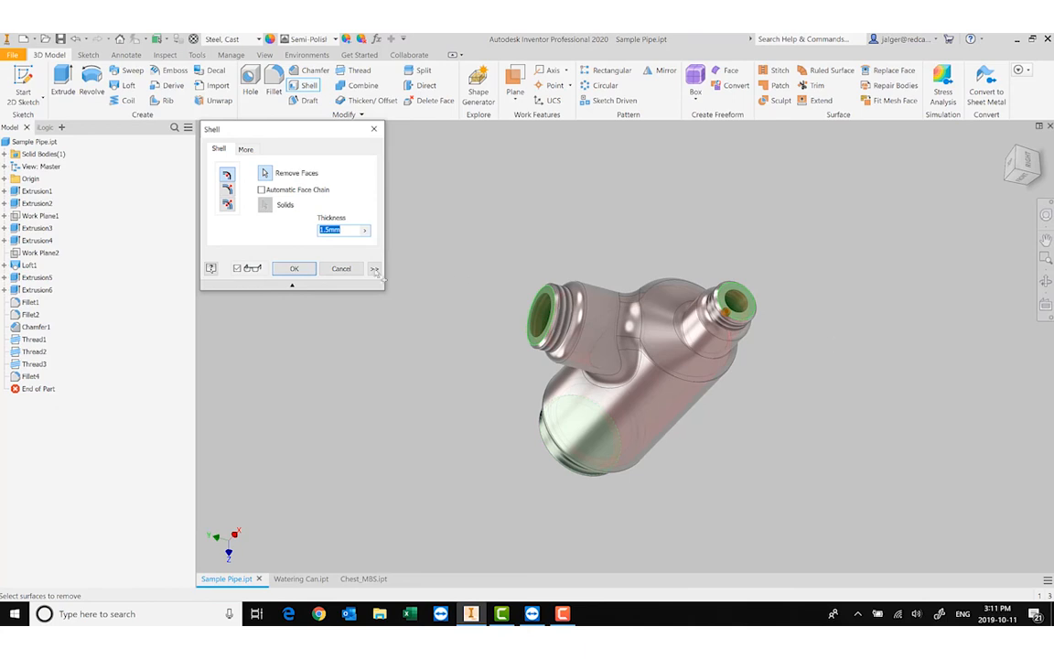
pyautogui.click(294, 268)
pyautogui.keyDown('shift'); pyautogui.moveTo(553, 411); pyautogui.dragTo(487, 400, button='middle'); pyautogui.keyUp('shift')
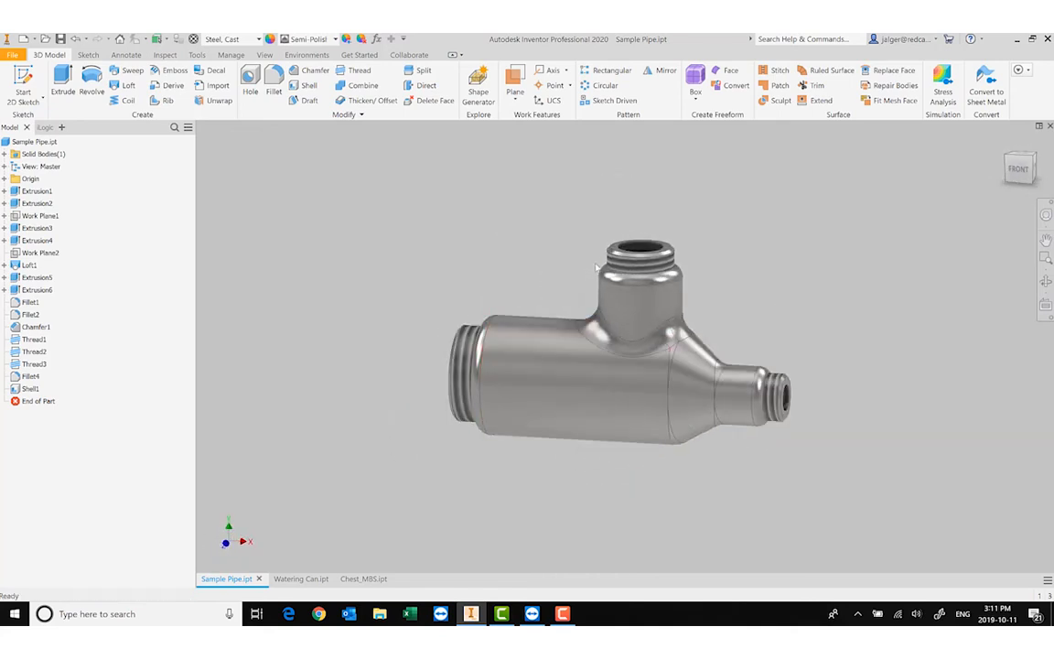
# In the Watering Can part, set up a 1 mm shell that removes the circular top face and the spout's end face
pyautogui.click(291, 578)
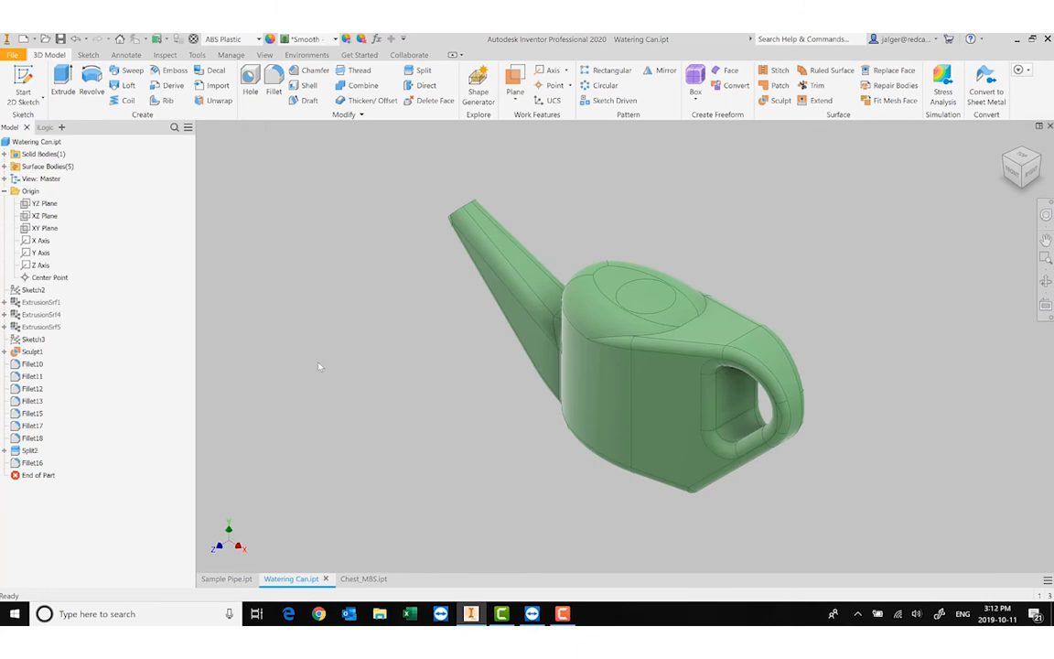
pyautogui.keyDown('shift'); pyautogui.moveTo(318, 364); pyautogui.dragTo(413, 343, button='middle'); pyautogui.keyUp('shift')
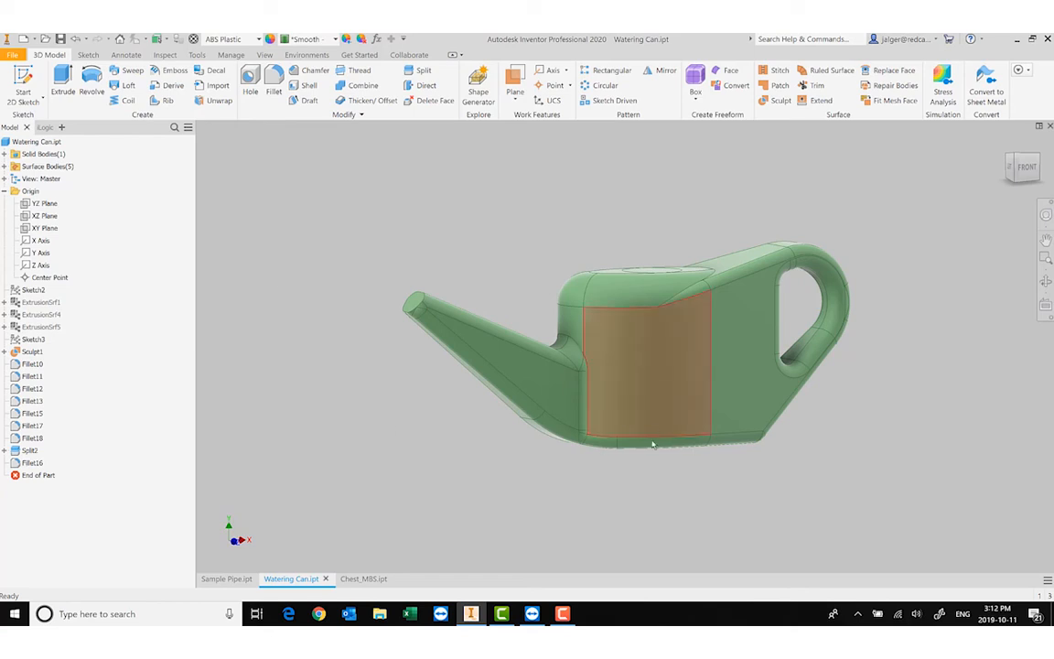
pyautogui.keyDown('shift'); pyautogui.moveTo(577, 437); pyautogui.dragTo(584, 393, button='middle'); pyautogui.keyUp('shift')
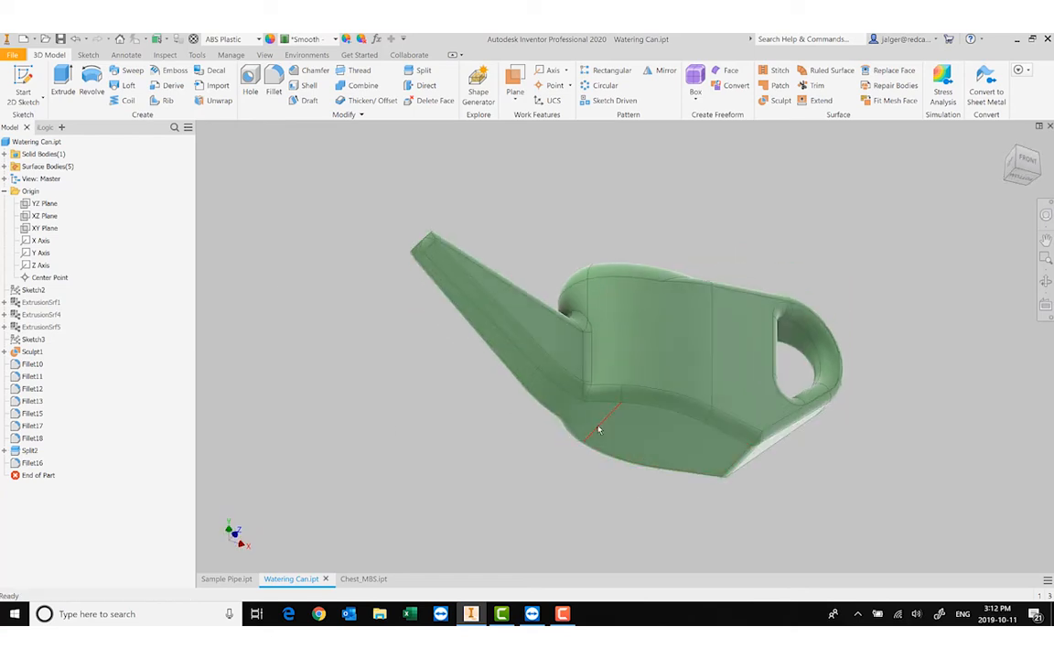
pyautogui.keyDown('shift'); pyautogui.moveTo(670, 444); pyautogui.dragTo(778, 430, button='middle'); pyautogui.keyUp('shift')
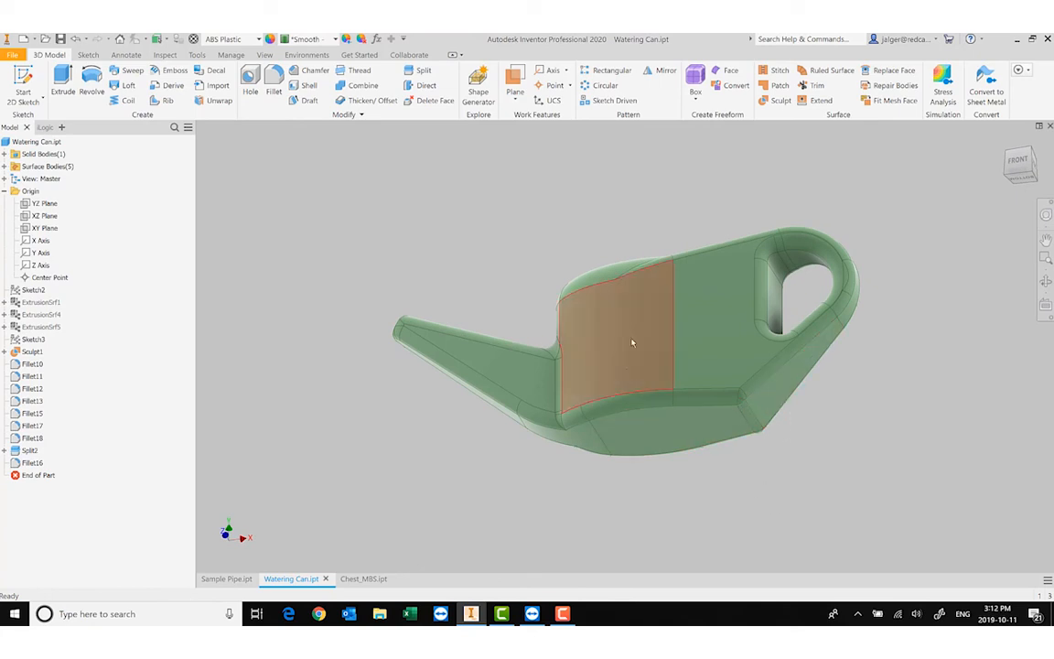
pyautogui.keyDown('shift'); pyautogui.moveTo(527, 245); pyautogui.dragTo(474, 259, button='middle'); pyautogui.keyUp('shift')
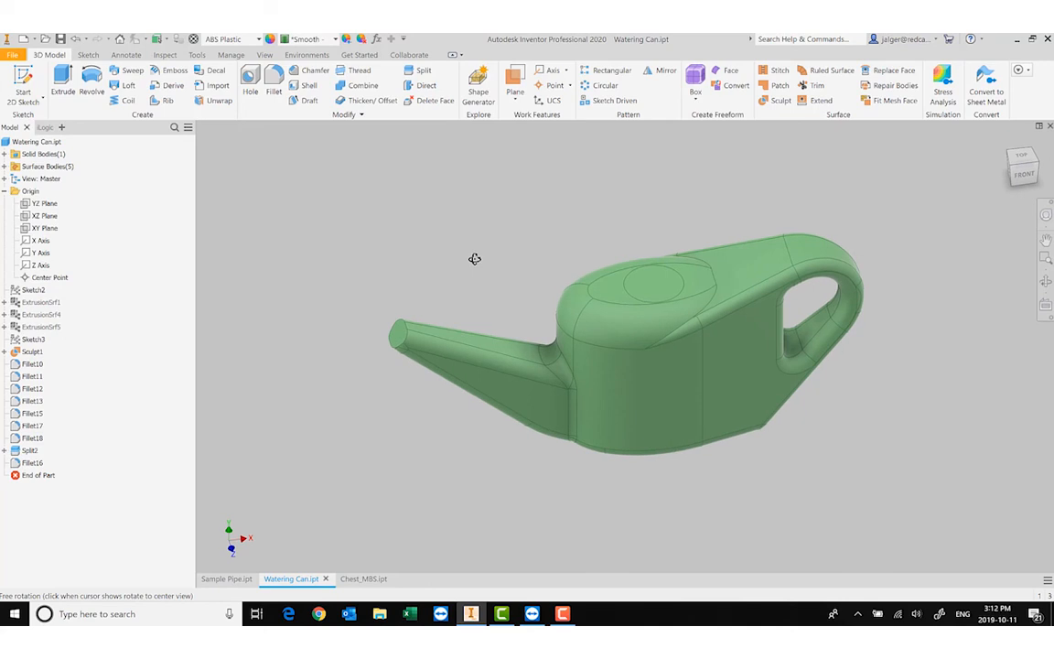
pyautogui.click(309, 85)
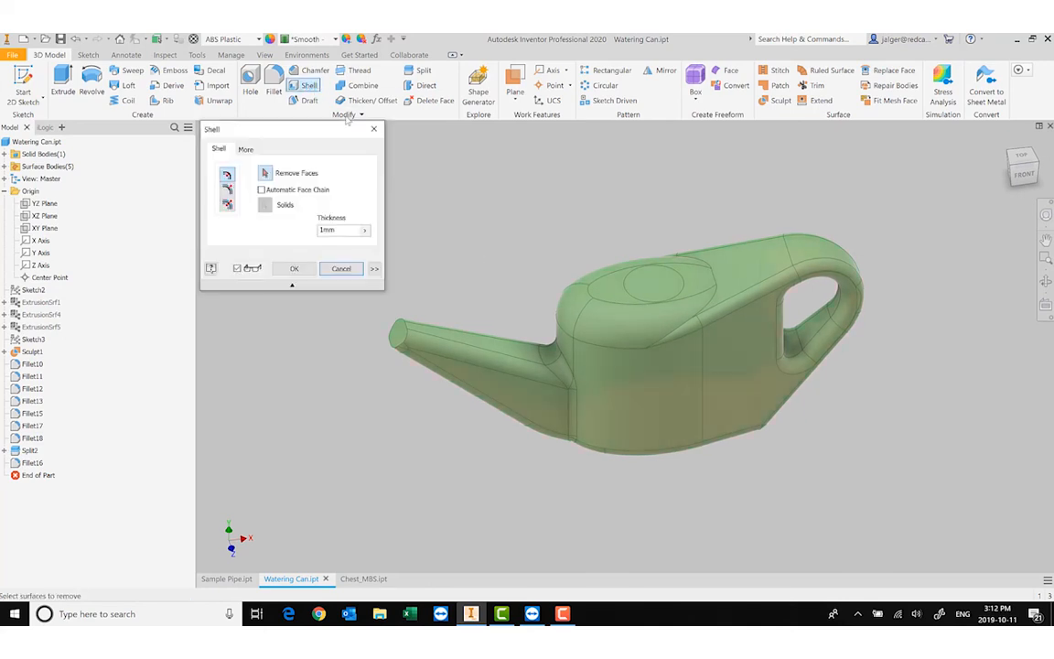
pyautogui.click(656, 286)
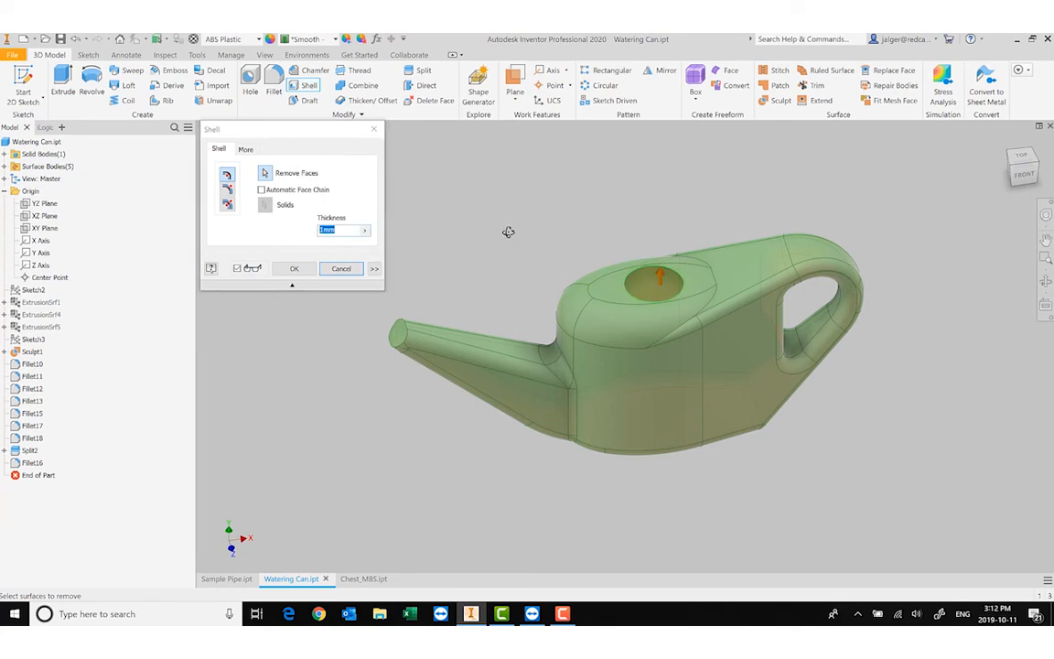
pyautogui.keyDown('shift'); pyautogui.moveTo(505, 230); pyautogui.dragTo(482, 327, button='middle'); pyautogui.keyUp('shift')
pyautogui.click(423, 376)
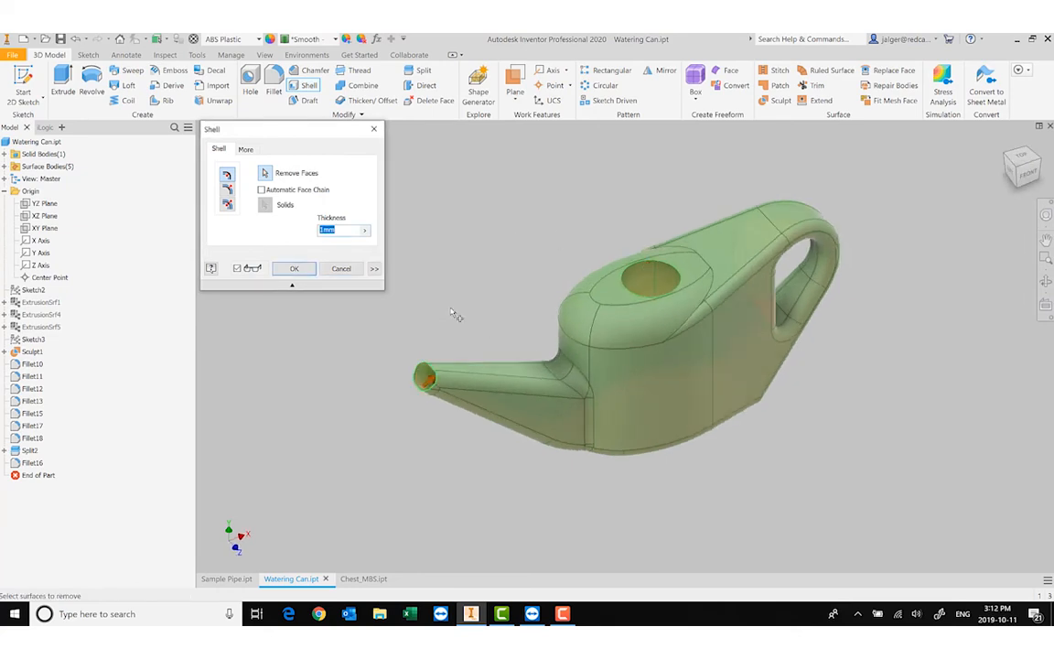
# Add a unique face thickness of 1.5 mm to the watering can's shell
pyautogui.click(374, 269)
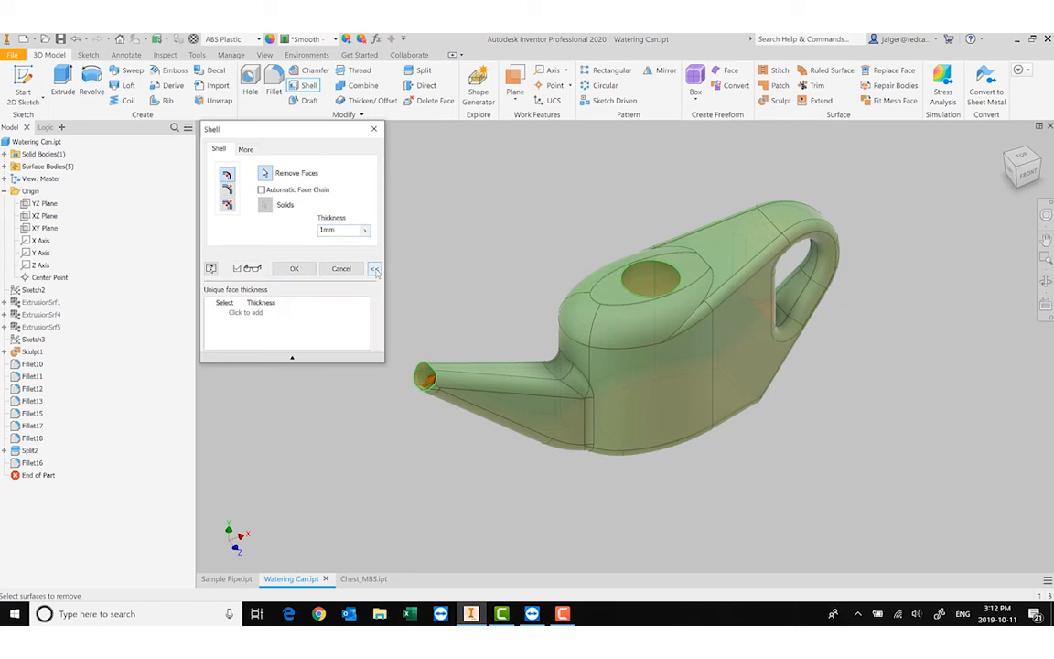
pyautogui.click(256, 318)
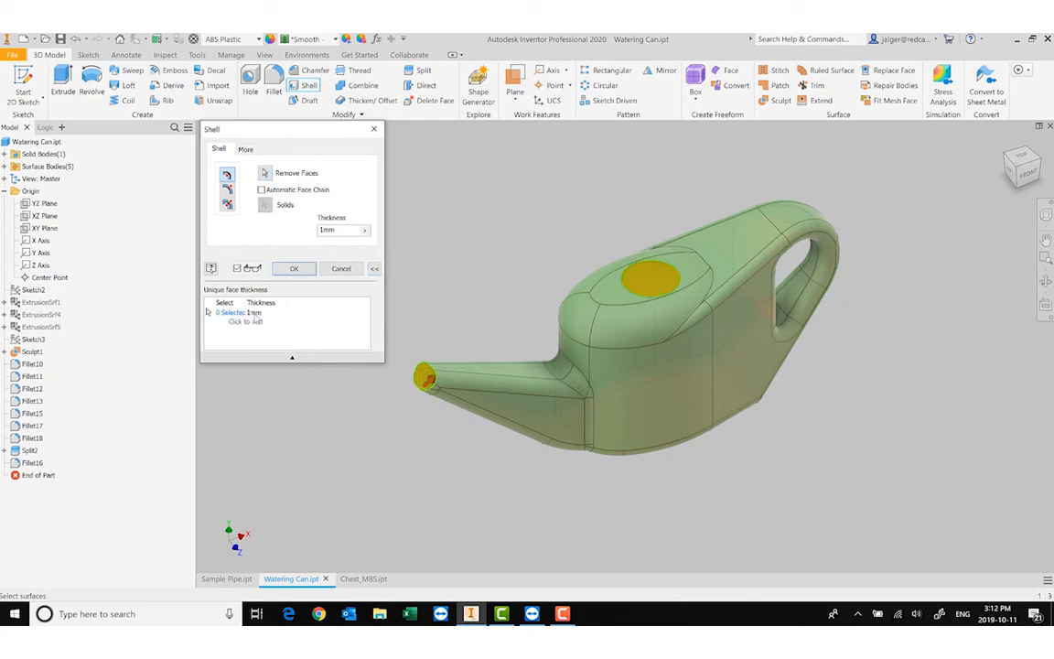
pyautogui.click(251, 313)
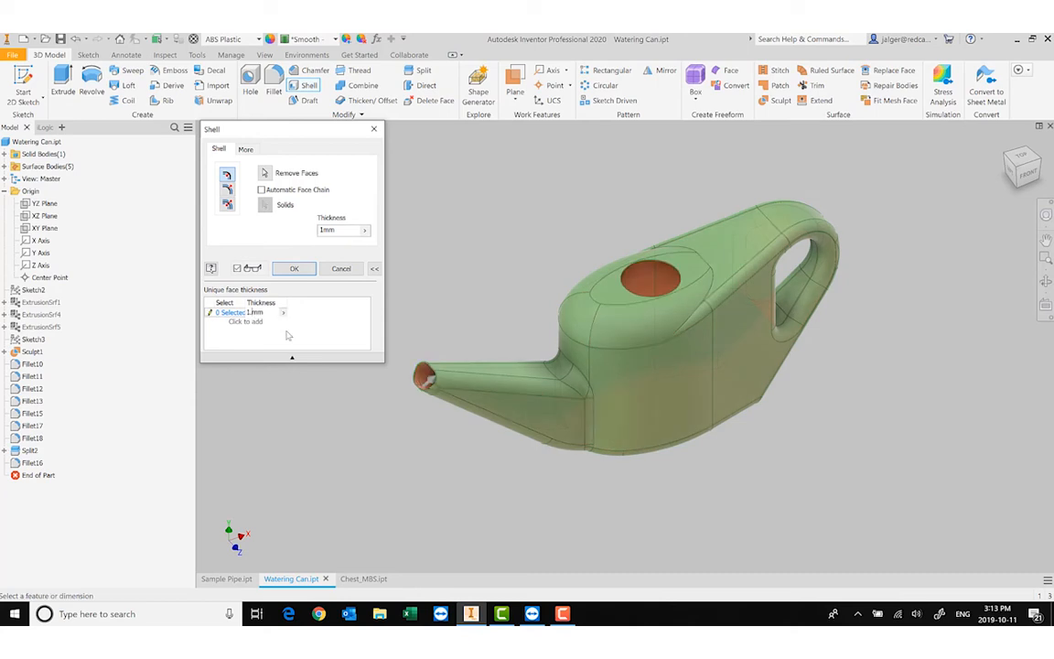
pyautogui.write('.5')
# Assign the 1.5 mm thickness to the spout's underside, the can's bottom, the narrow rear bottom edge and the sloped rear face
pyautogui.keyDown('shift'); pyautogui.moveTo(667, 454); pyautogui.dragTo(601, 433, button='middle'); pyautogui.keyUp('shift')
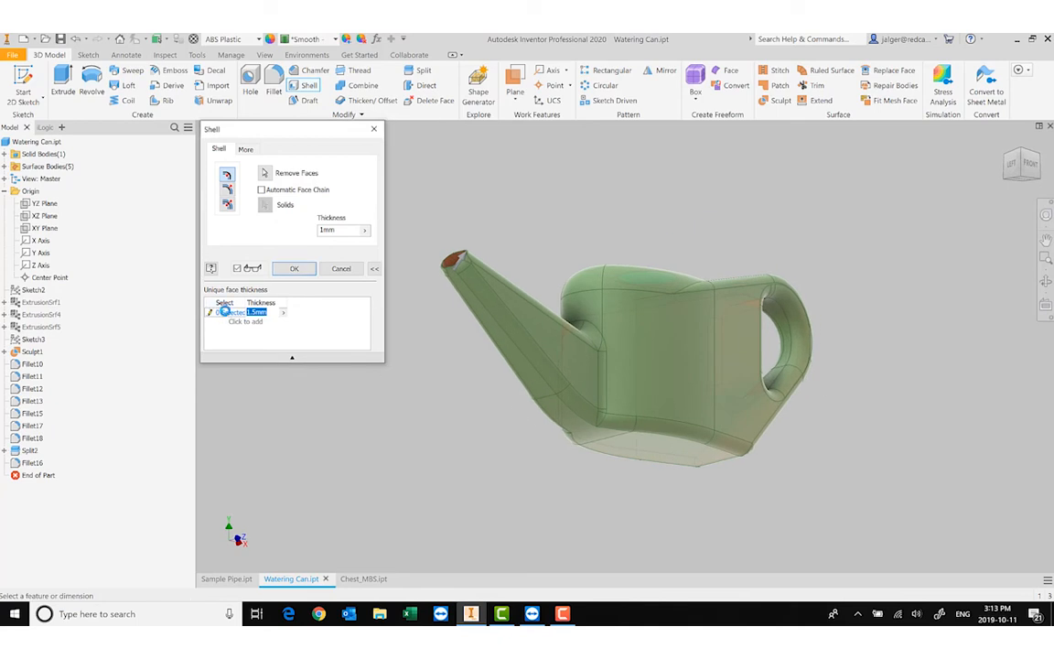
pyautogui.click(522, 364)
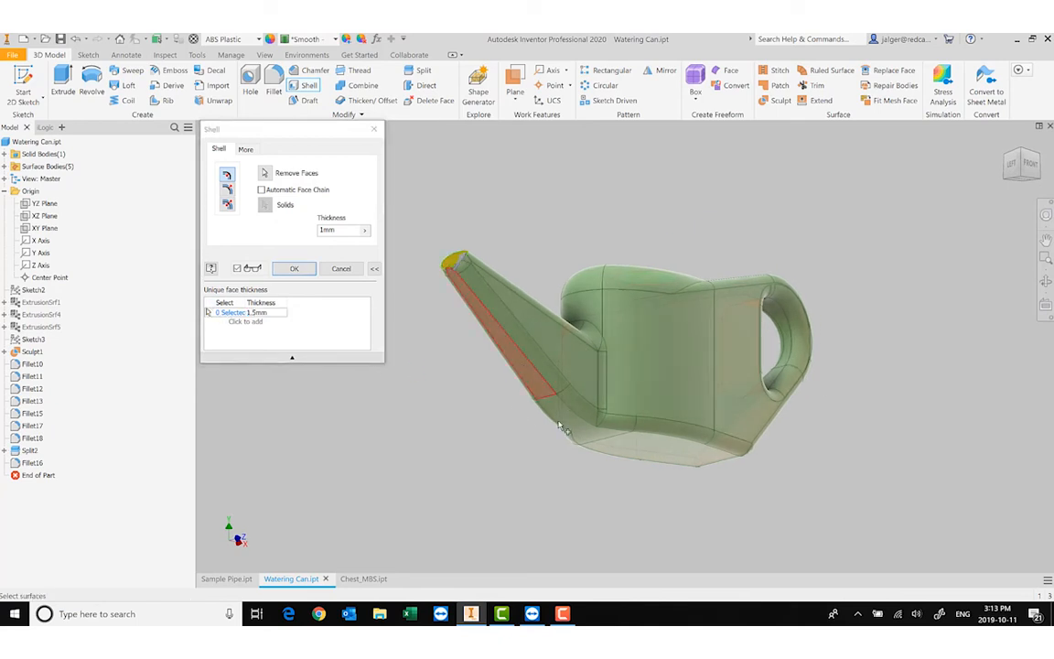
pyautogui.click(656, 446)
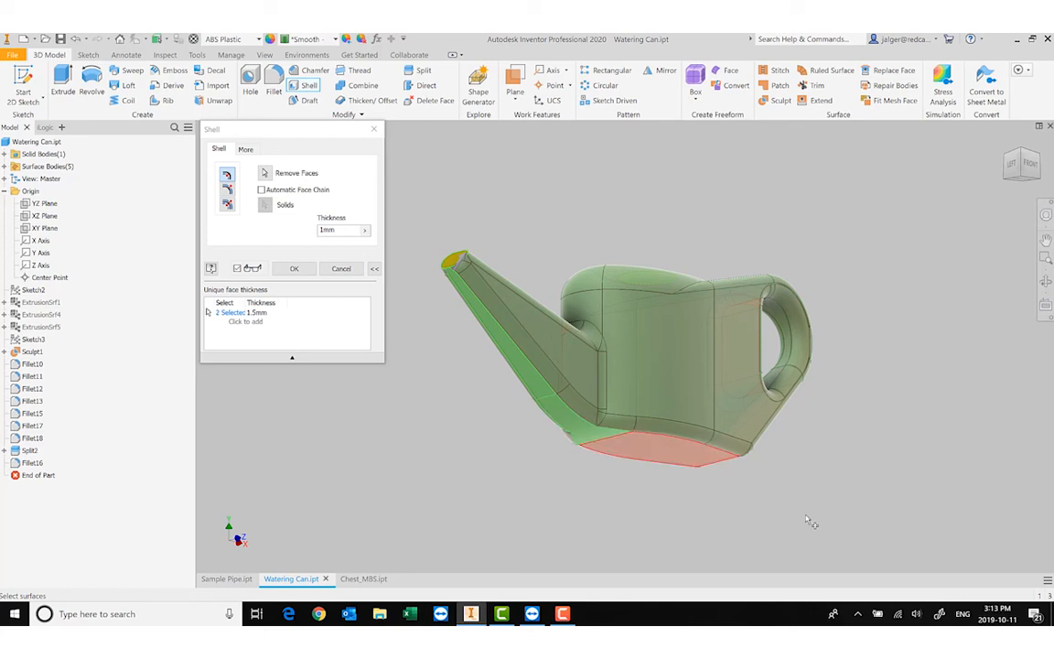
pyautogui.keyDown('shift'); pyautogui.moveTo(743, 517); pyautogui.dragTo(738, 507, button='middle'); pyautogui.keyUp('shift')
pyautogui.click(736, 417)
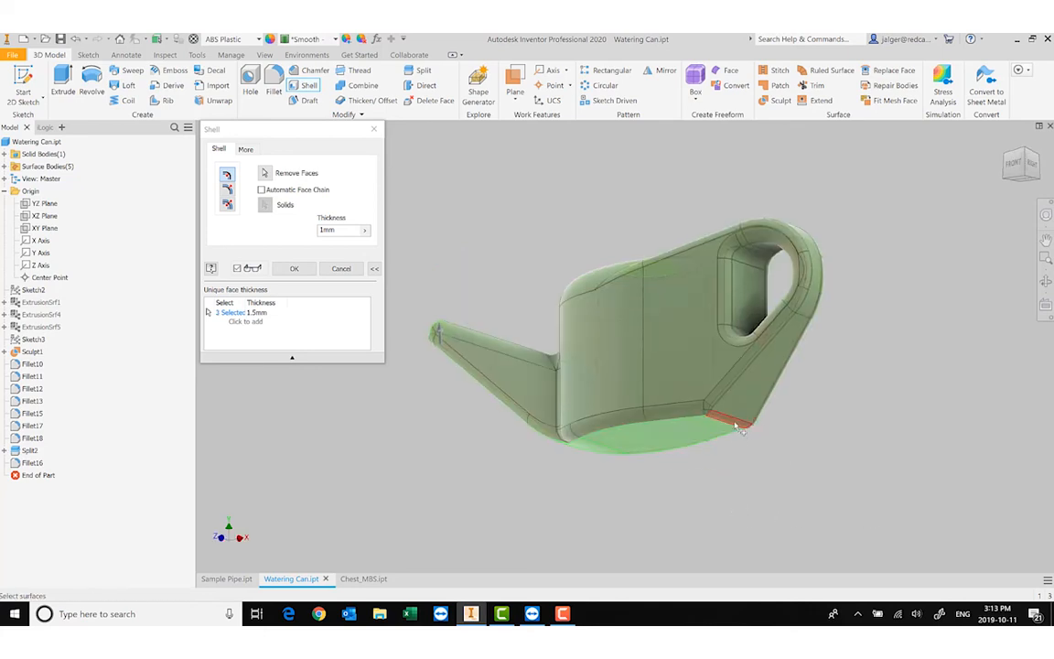
pyautogui.click(748, 396)
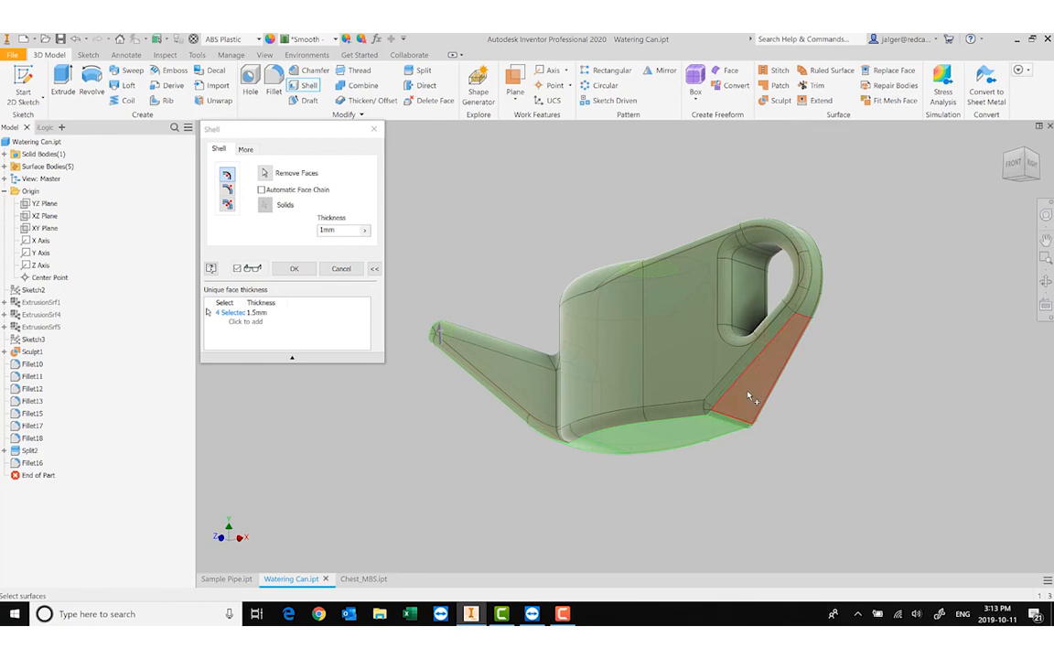
# Add the handle's outer curved face to the unique thickness selection and deselect it again
pyautogui.click(813, 302)
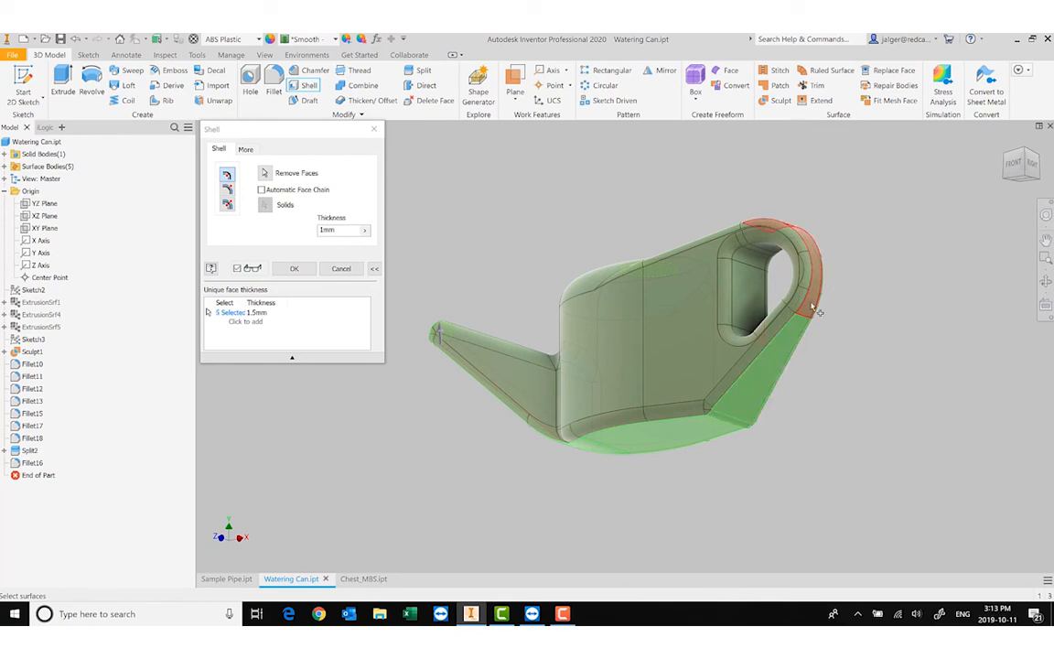
pyautogui.click(813, 308)
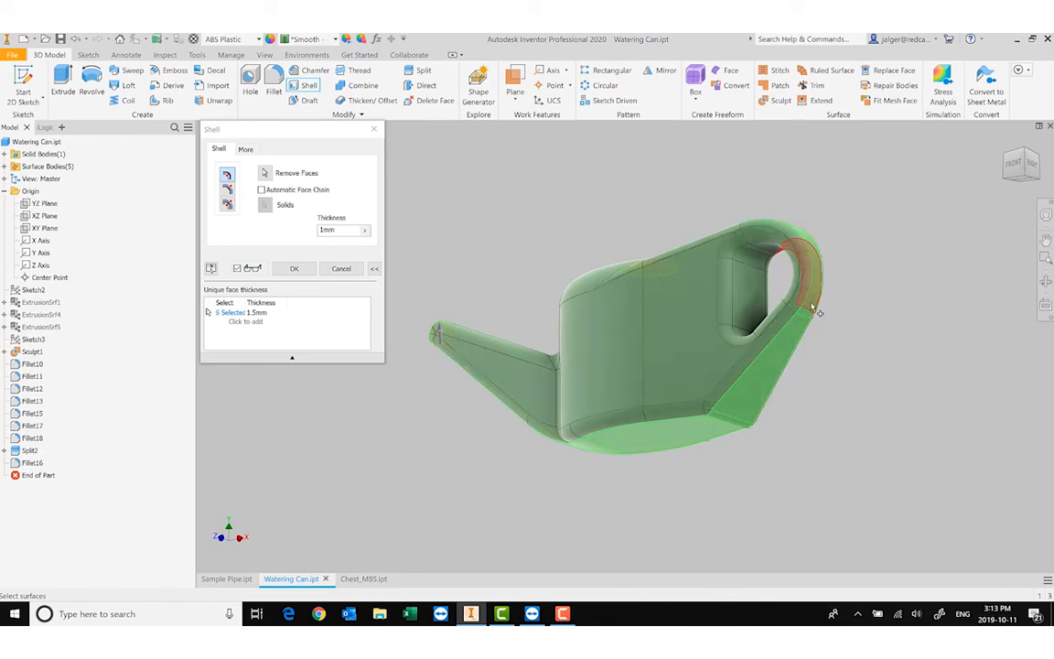
pyautogui.moveTo(811, 307)
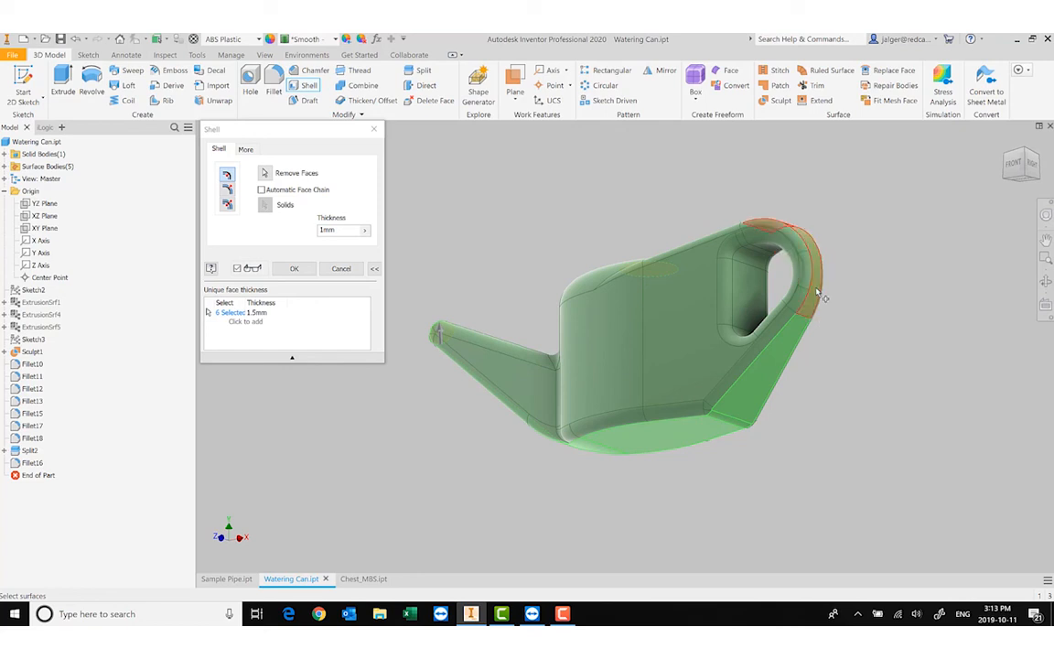
pyautogui.keyDown('ctrl'); pyautogui.click(817, 292); pyautogui.keyUp('ctrl')
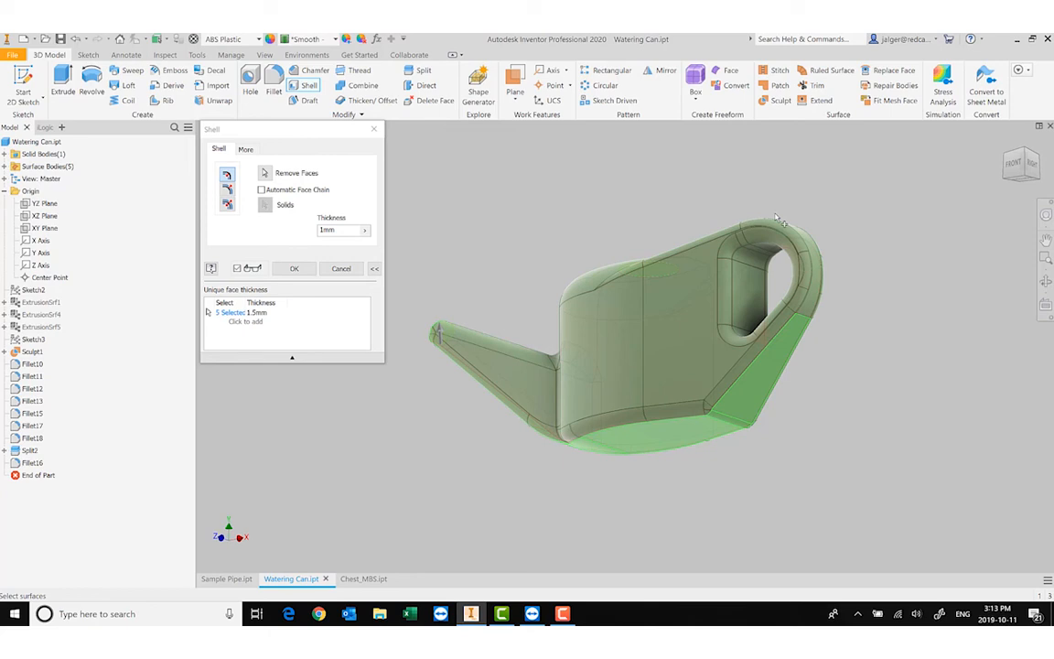
# Create the watering can's shell and inspect the wall thickness at the spout opening
pyautogui.keyDown('shift'); pyautogui.moveTo(560, 225); pyautogui.dragTo(577, 230, button='middle'); pyautogui.keyUp('shift')
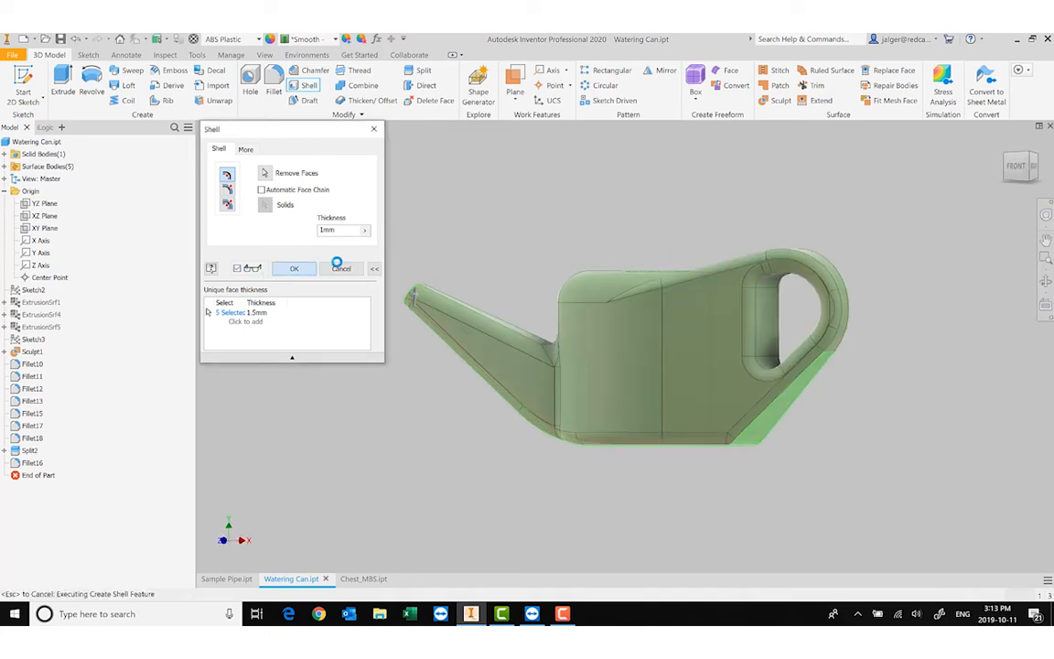
pyautogui.keyDown('shift'); pyautogui.moveTo(337, 260); pyautogui.dragTo(514, 277, button='middle'); pyautogui.keyUp('shift')
pyautogui.keyDown('shift'); pyautogui.moveTo(505, 279); pyautogui.dragTo(549, 301, button='middle'); pyautogui.keyUp('shift')
pyautogui.scroll(-5, 587, 401)
pyautogui.scroll(-2, 590, 384)
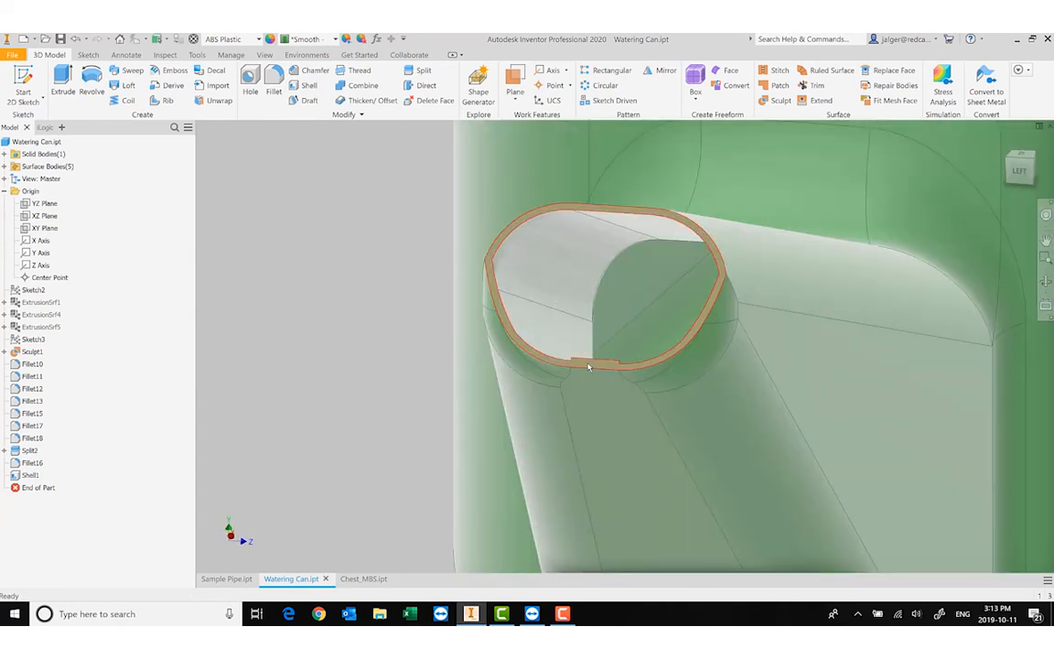
pyautogui.moveTo(588, 366)
pyautogui.scroll(5, 631, 330)
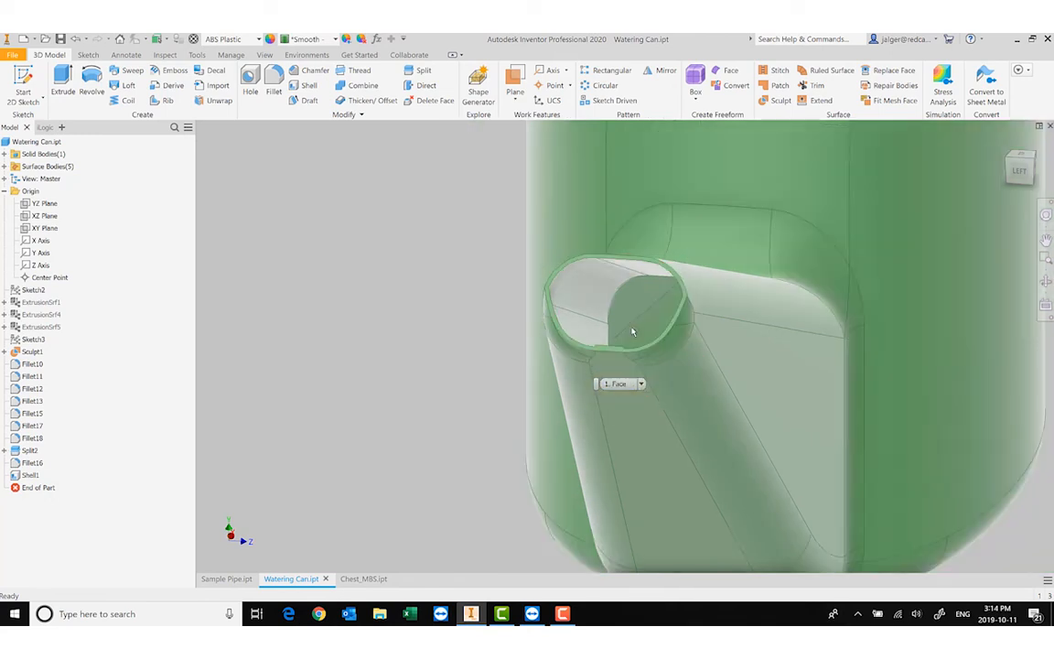
pyautogui.keyDown('shift'); pyautogui.moveTo(847, 350); pyautogui.dragTo(828, 376, button='middle'); pyautogui.keyUp('shift')
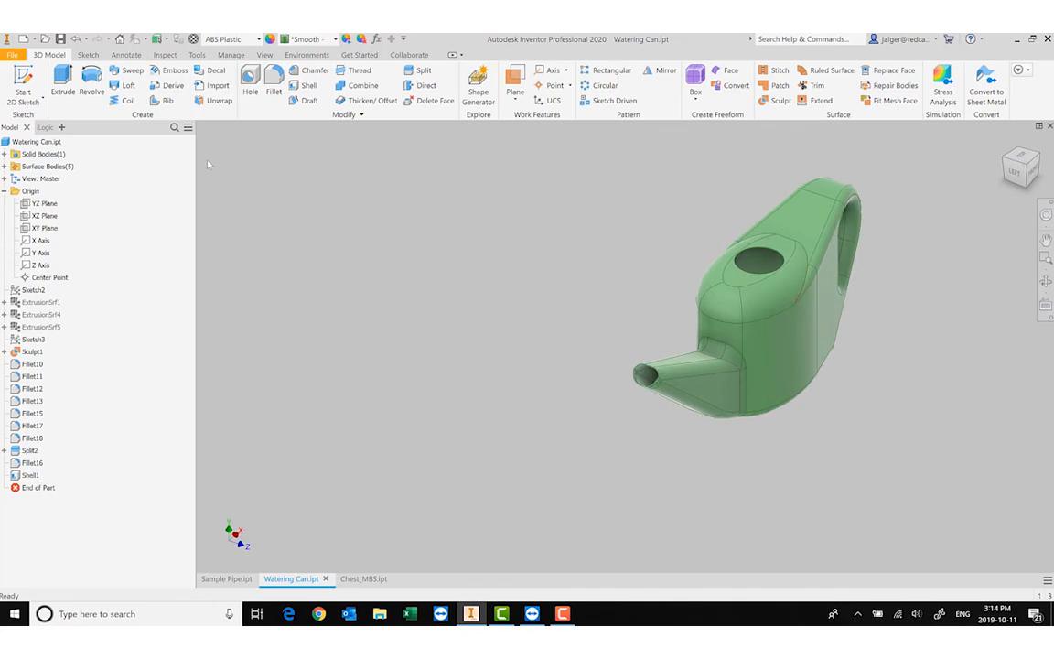
# Create a half section view of the watering can through the origin XY Plane
pyautogui.click(275, 57)
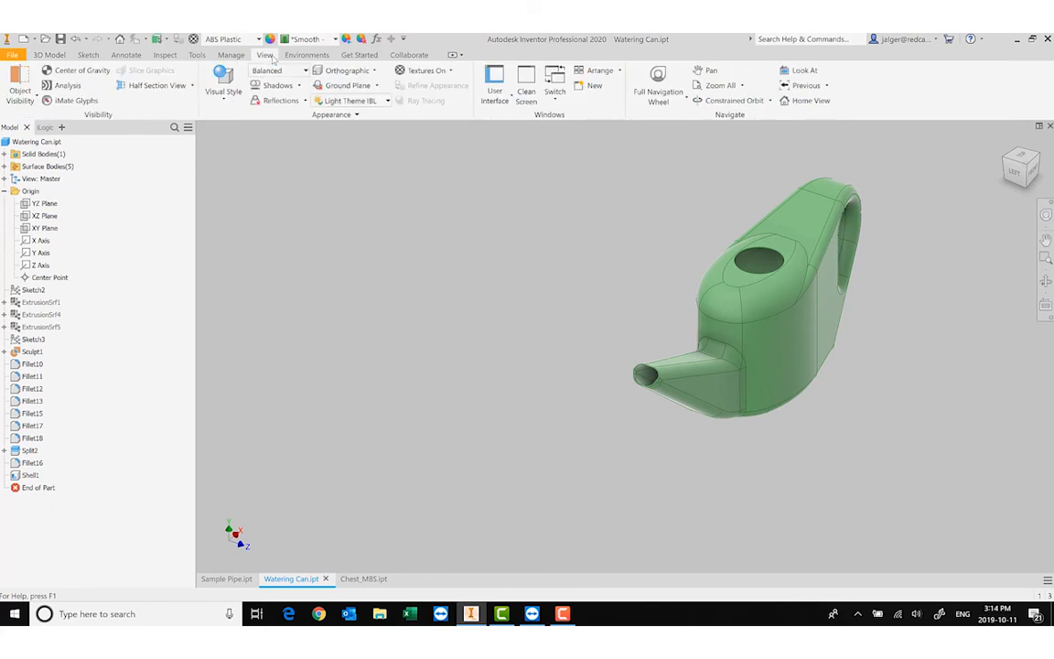
pyautogui.click(145, 87)
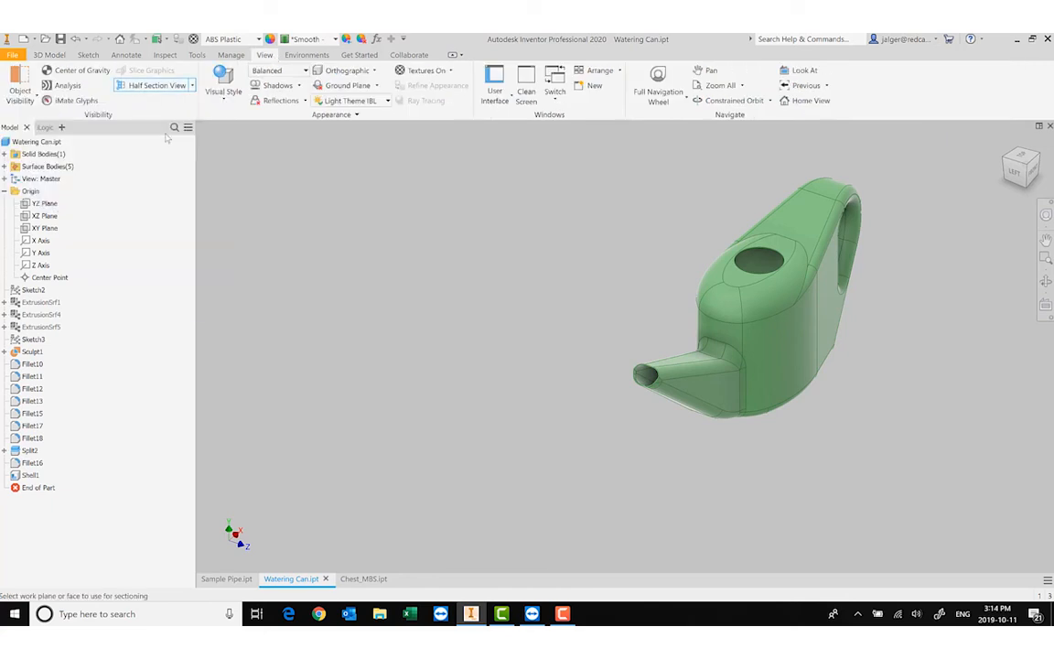
pyautogui.click(51, 228)
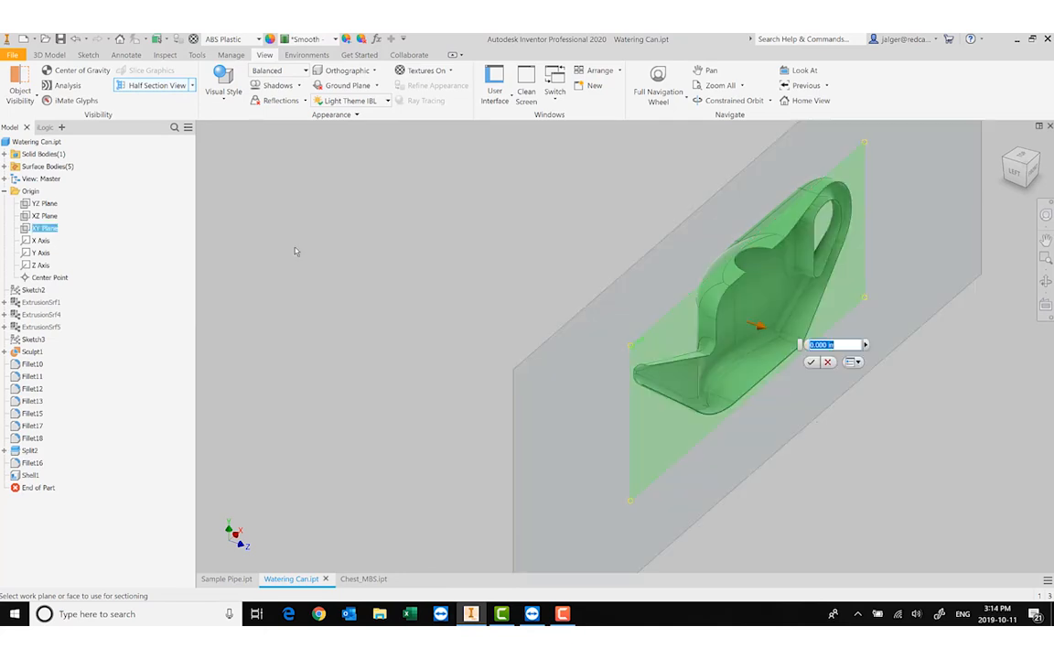
pyautogui.click(811, 362)
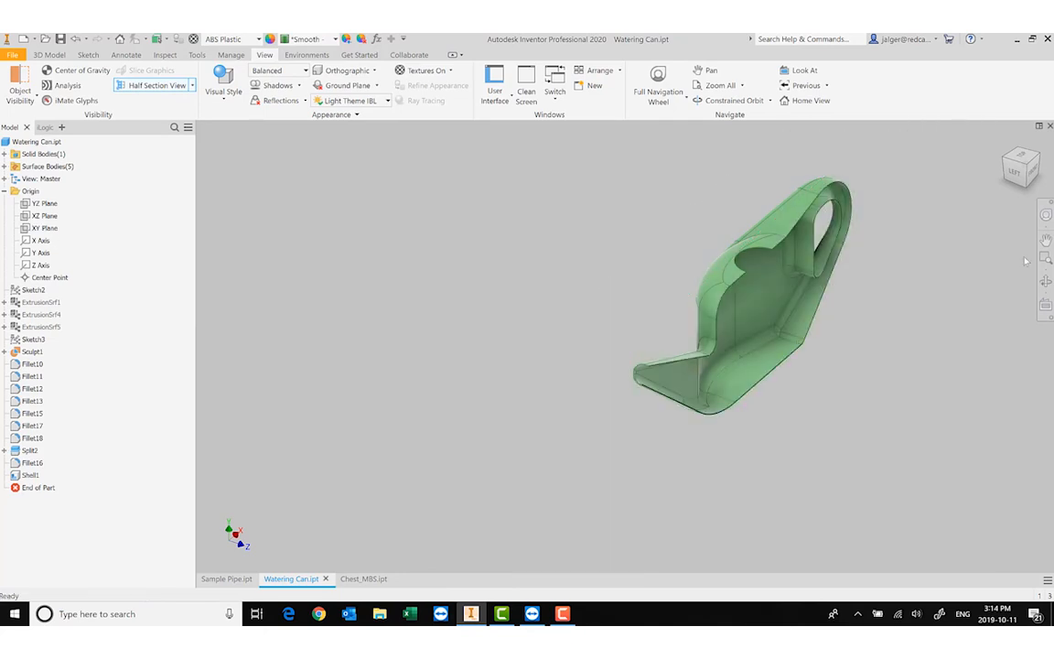
# Inspect the wall thickness change where the sectioned watering can's sloped rear face meets the handle's outer curve
pyautogui.click(1028, 165)
pyautogui.scroll(10, 812, 368)
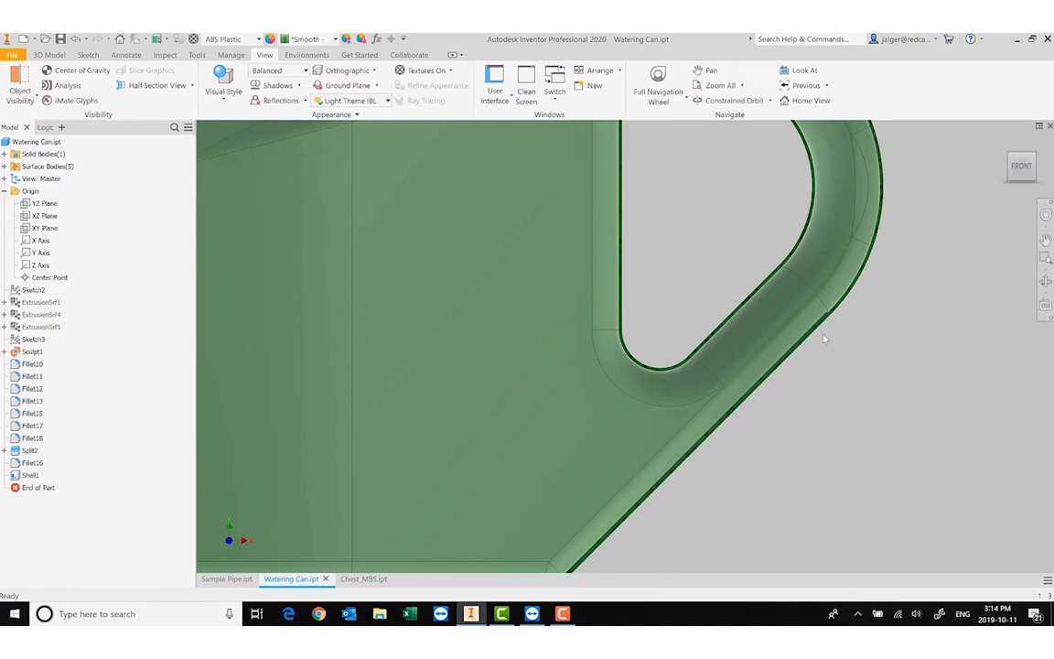
pyautogui.scroll(5, 834, 317)
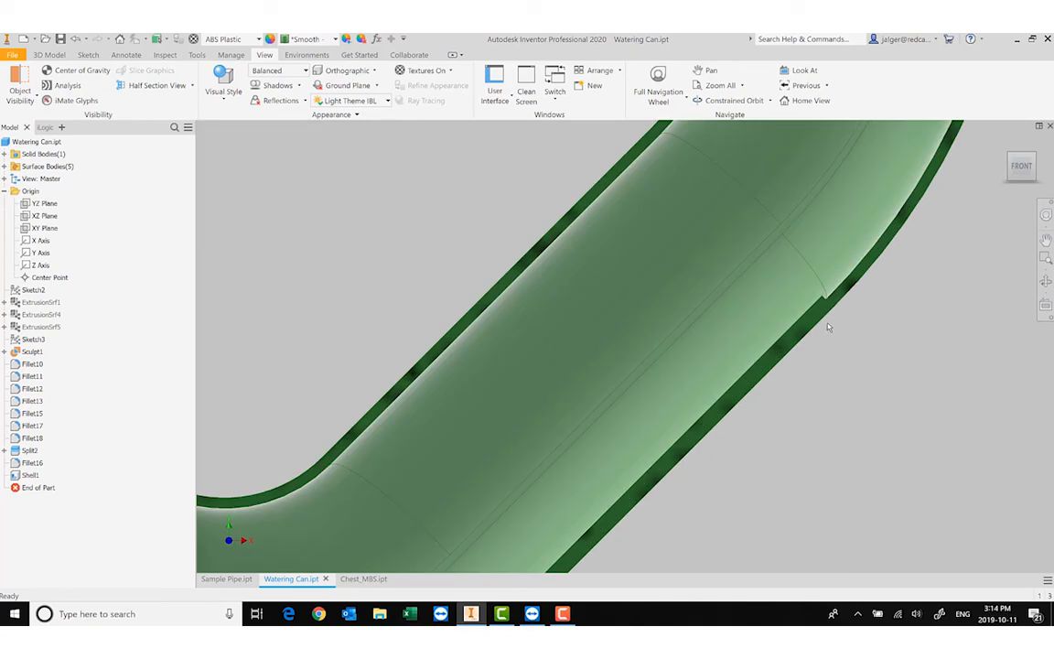
pyautogui.scroll(-12, 885, 435)
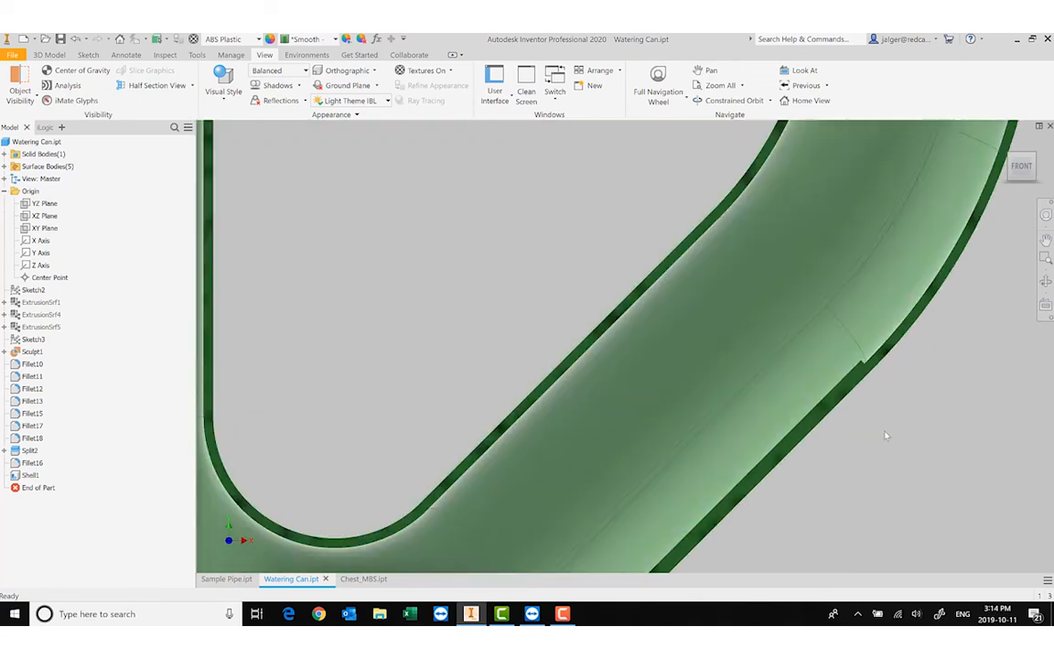
pyautogui.keyDown('shift'); pyautogui.moveTo(886, 477); pyautogui.dragTo(920, 501, button='middle'); pyautogui.keyUp('shift')
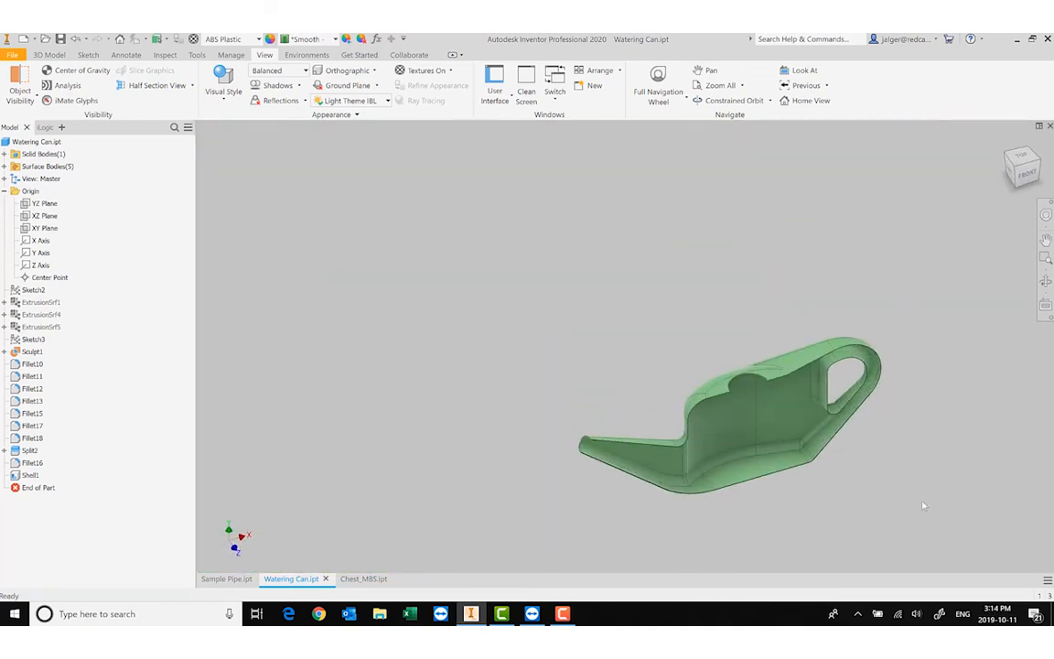
# End the watering can's section view and switch to the Chest_MBS.ipt part
pyautogui.click(192, 86)
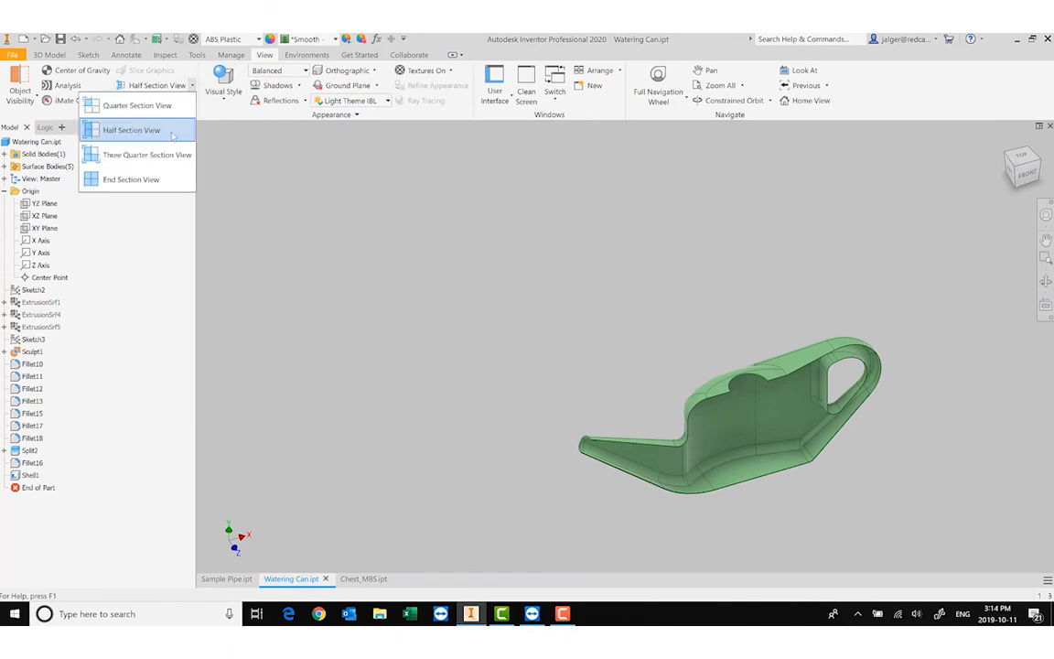
pyautogui.click(136, 165)
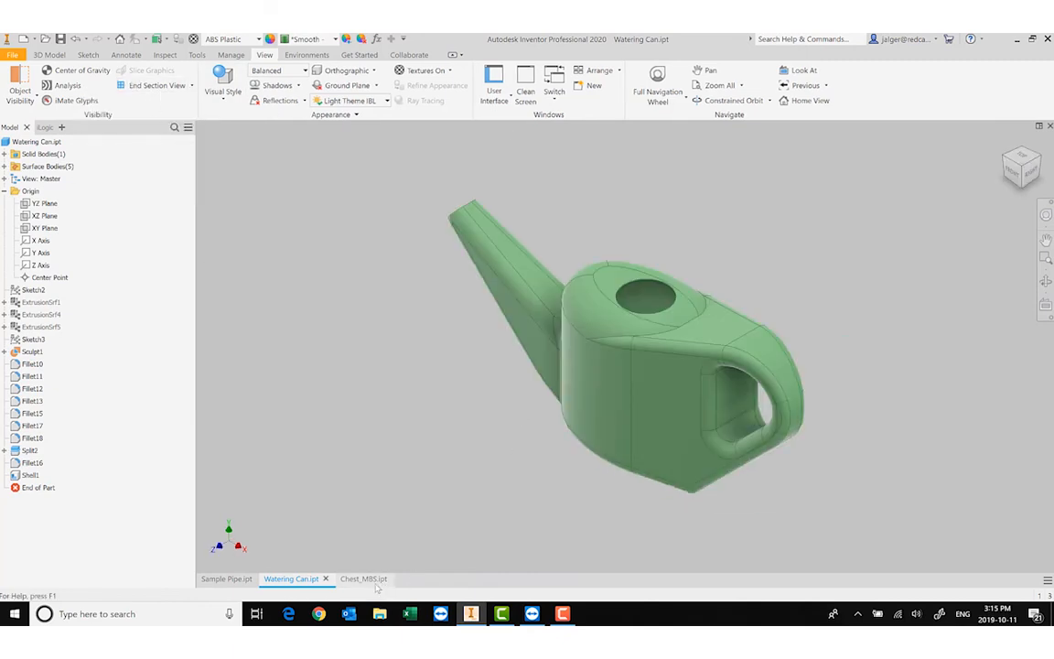
pyautogui.moveTo(363, 587)
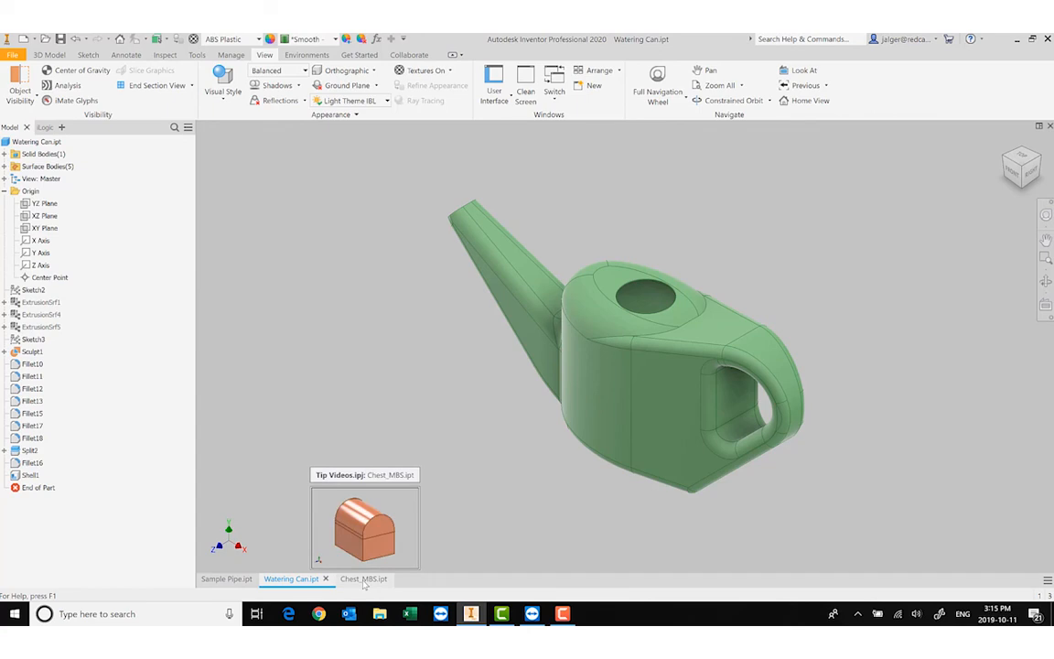
pyautogui.click(364, 580)
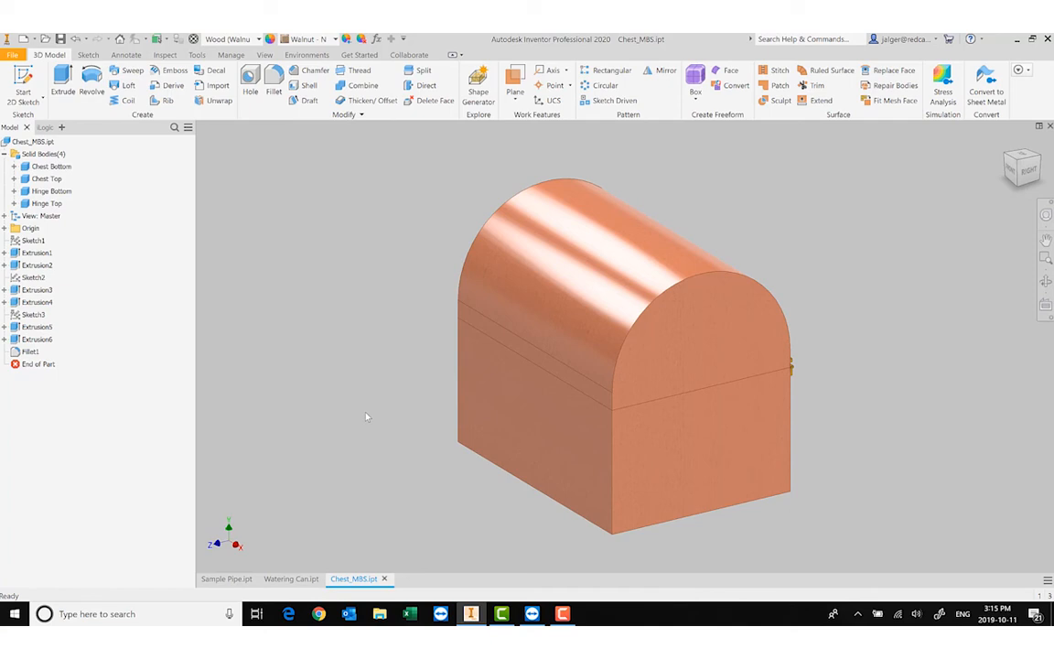
# Hide the Chest Top solid body to expose the upper face of the chest's base
pyautogui.press('F4')
pyautogui.moveTo(391, 426); pyautogui.dragTo(413, 408)
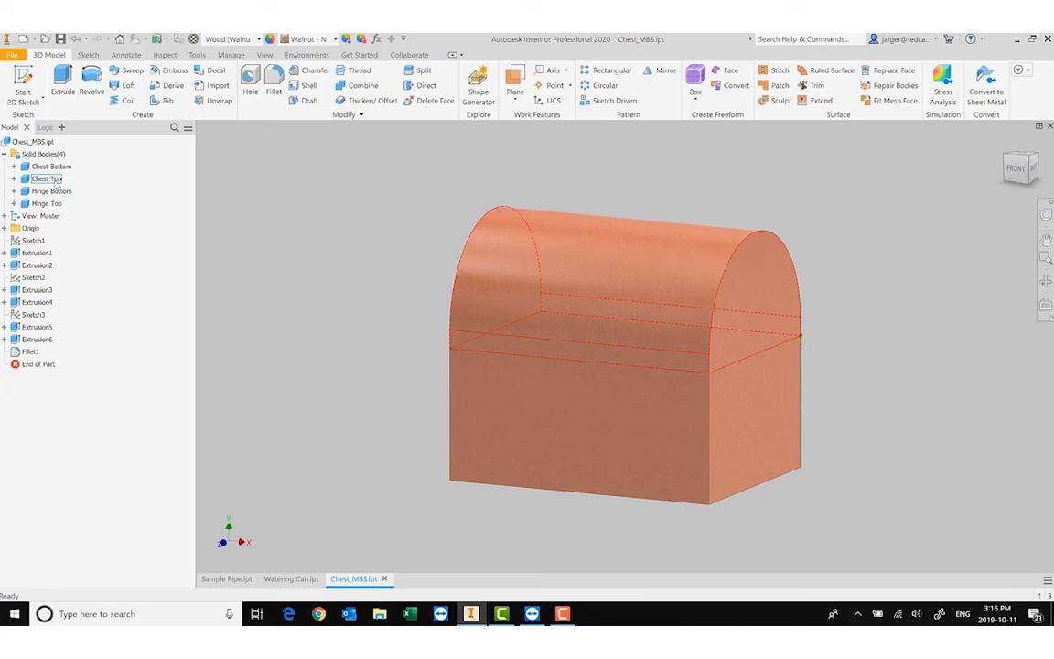
pyautogui.rightClick(56, 180)
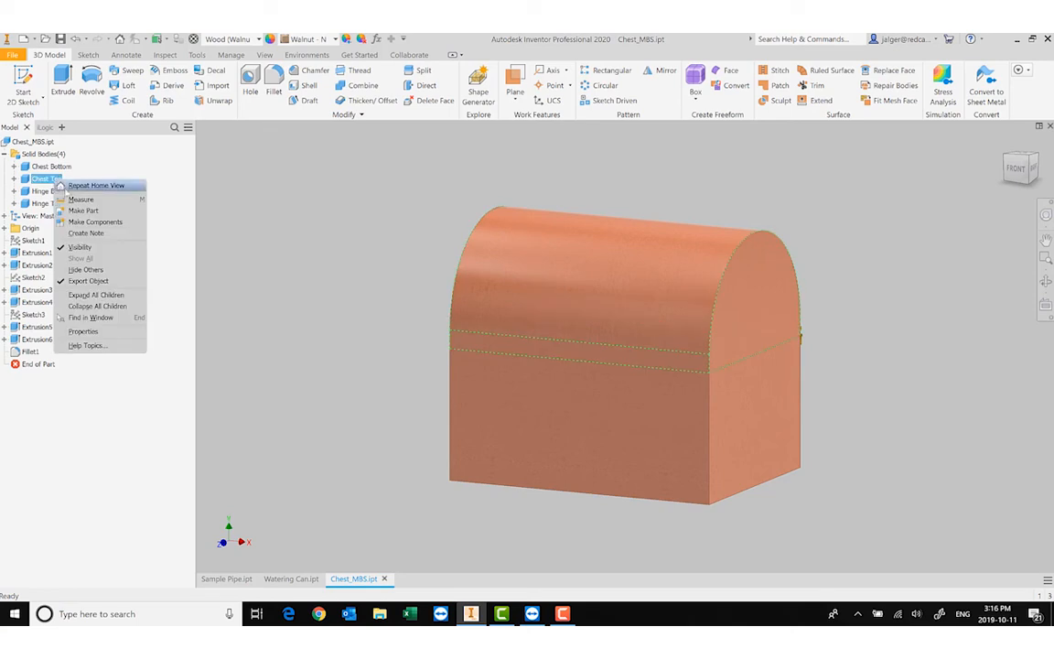
pyautogui.click(73, 225)
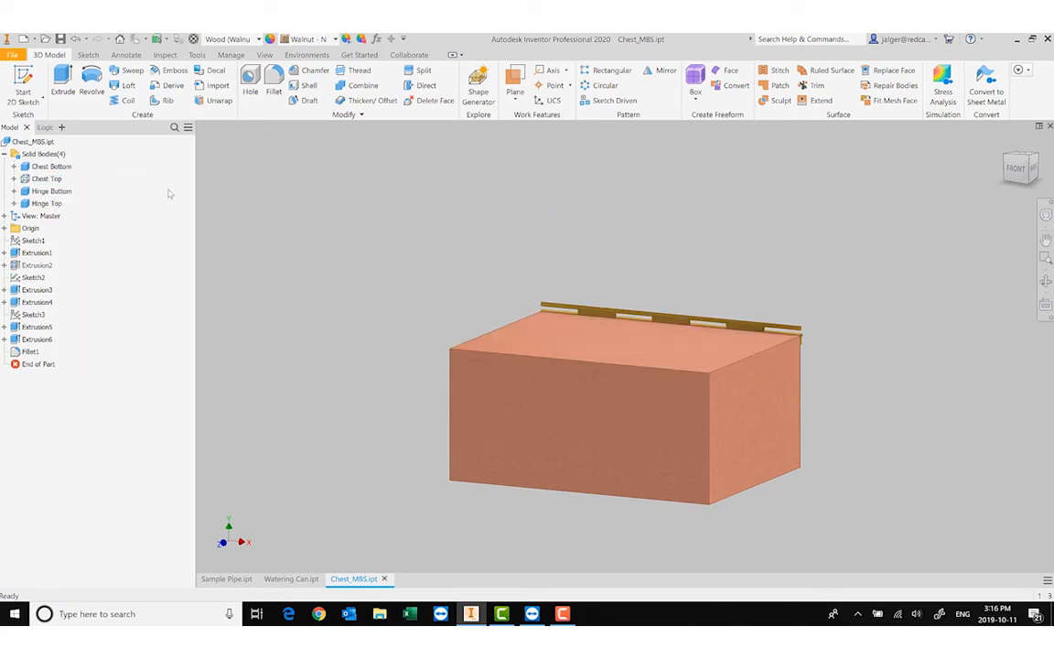
# Shell the Chest Bottom body with a 0.5 in wall thickness, removing its upper face
pyautogui.click(309, 86)
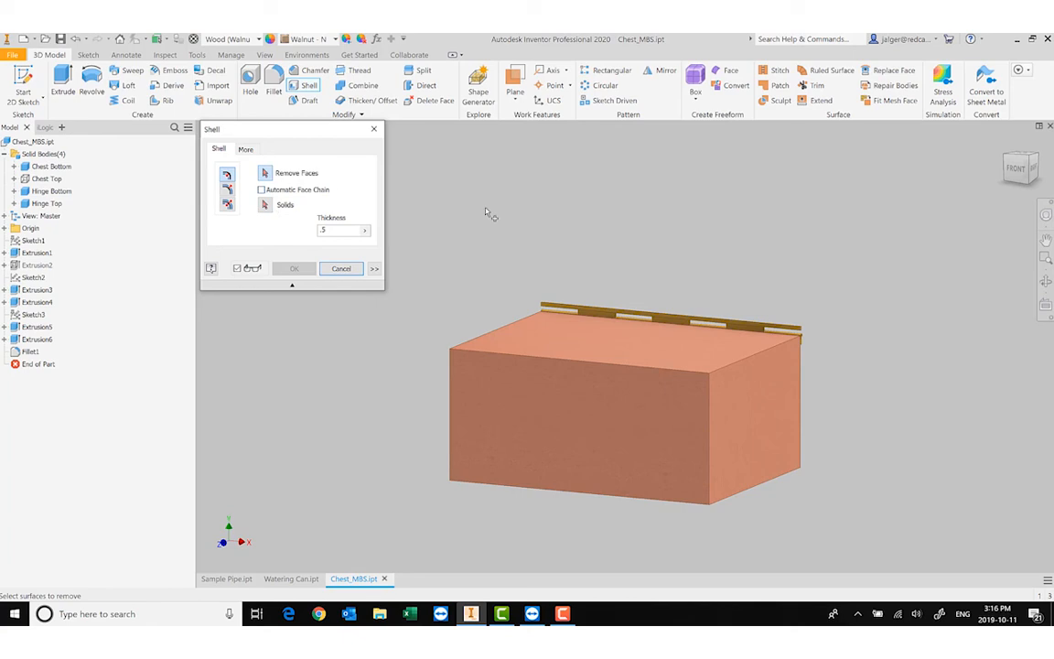
pyautogui.keyDown('shift'); pyautogui.moveTo(489, 217); pyautogui.dragTo(608, 289, button='middle'); pyautogui.keyUp('shift')
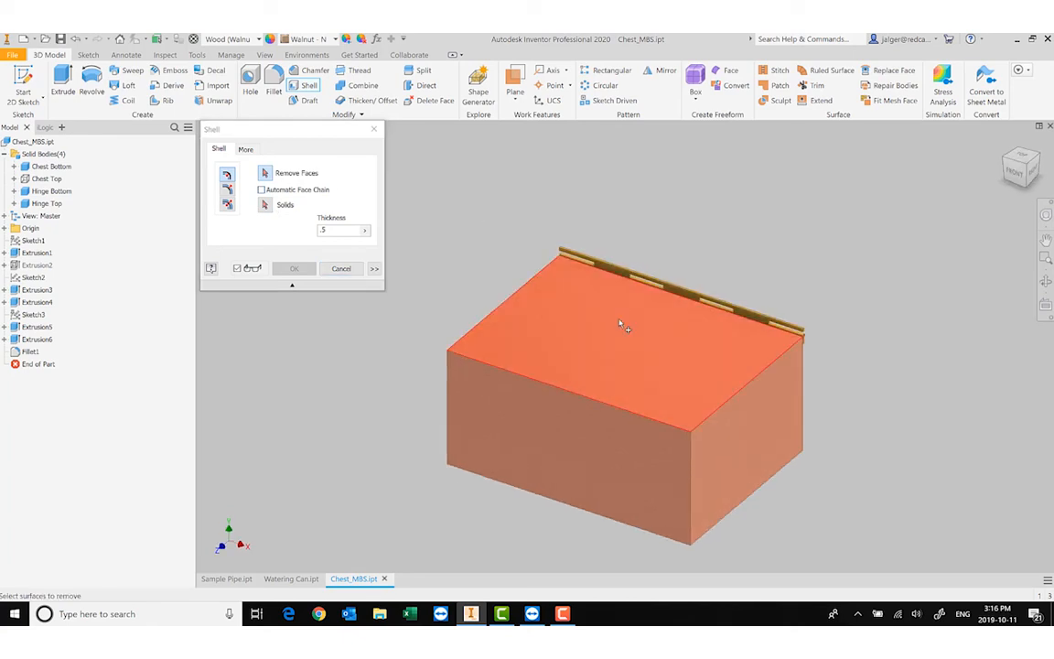
pyautogui.moveTo(619, 324)
pyautogui.click(554, 347)
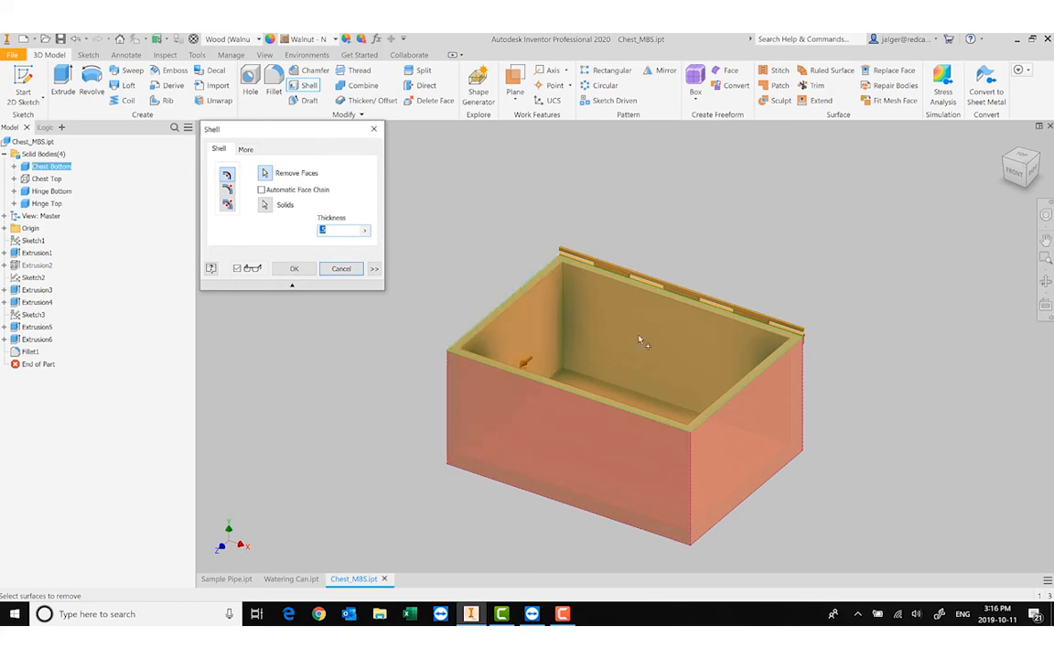
pyautogui.click(294, 268)
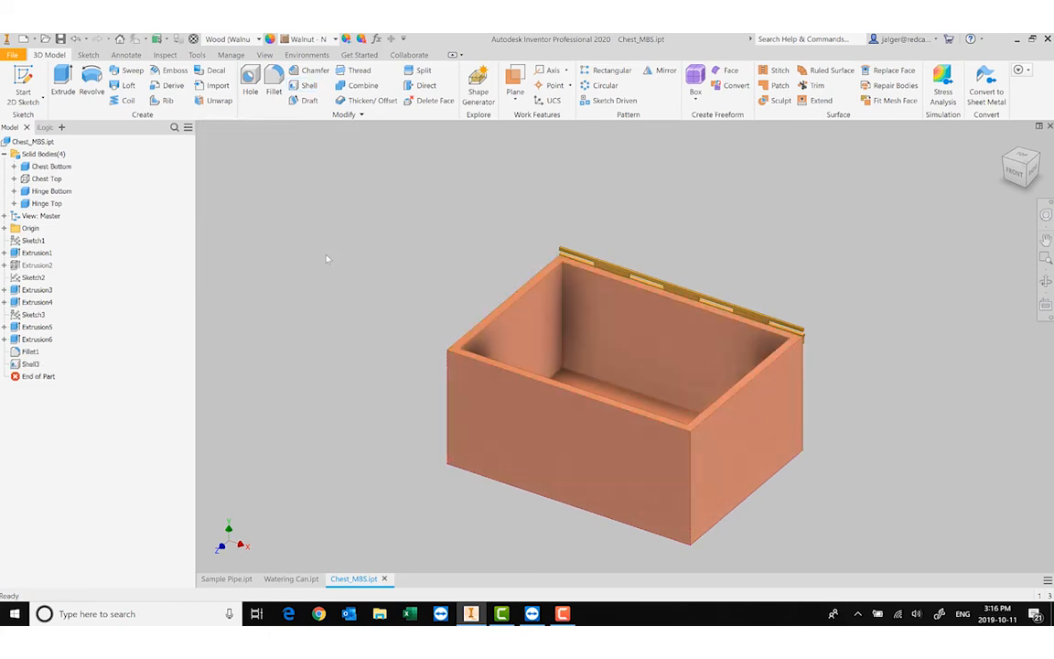
# Make the Chest Top body visible again and hide the Chest Bottom body
pyautogui.rightClick(46, 180)
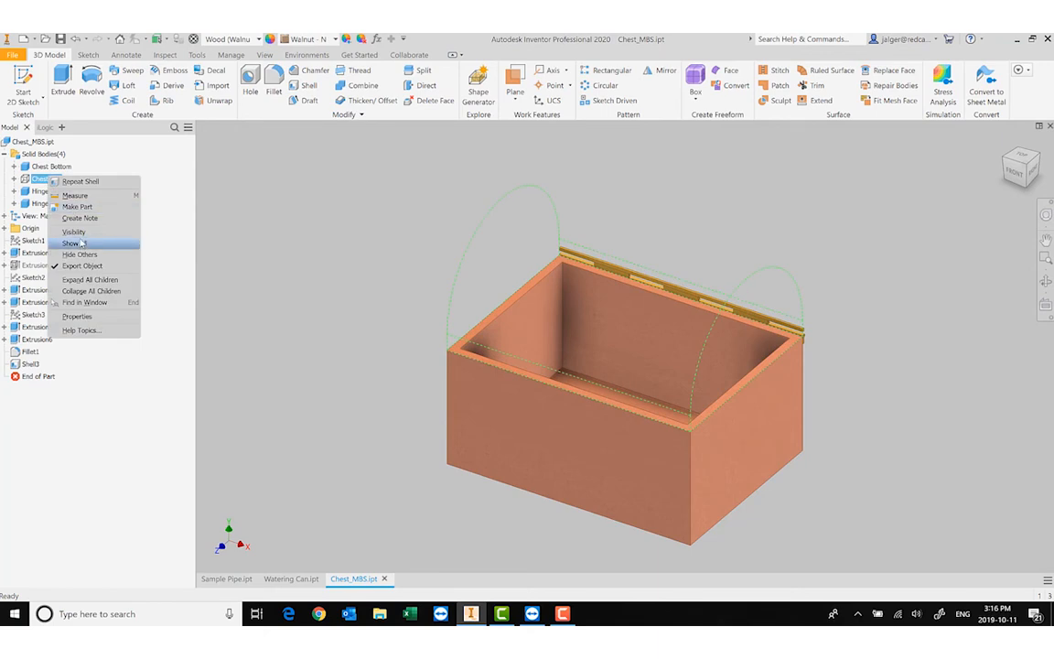
pyautogui.click(82, 217)
pyautogui.rightClick(57, 166)
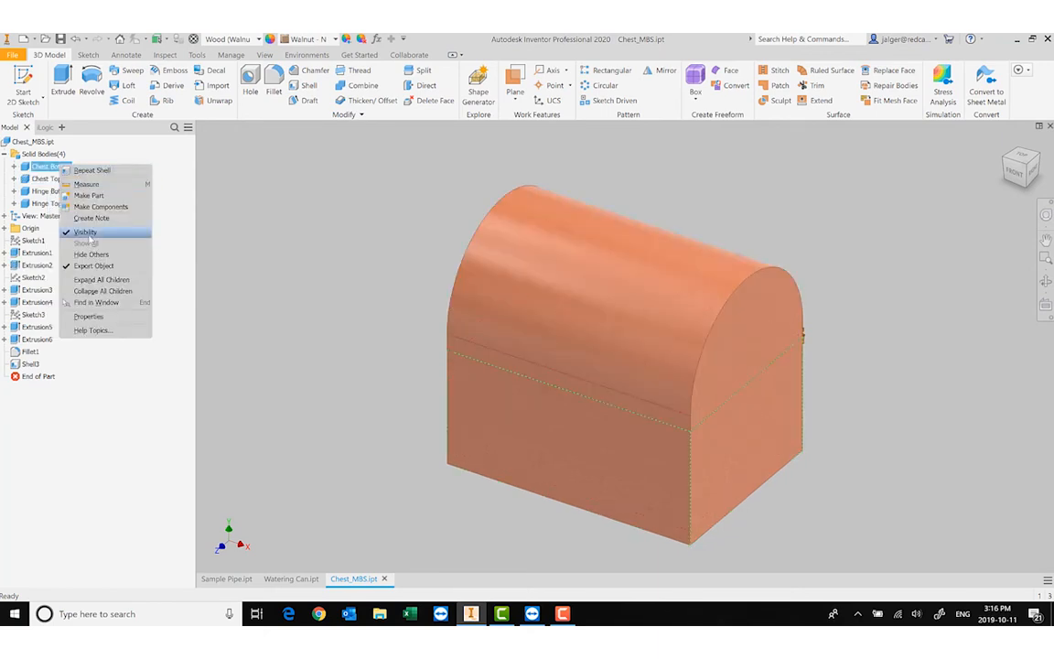
pyautogui.click(85, 232)
pyautogui.keyDown('shift'); pyautogui.moveTo(464, 449); pyautogui.dragTo(482, 419, button='middle'); pyautogui.keyUp('shift')
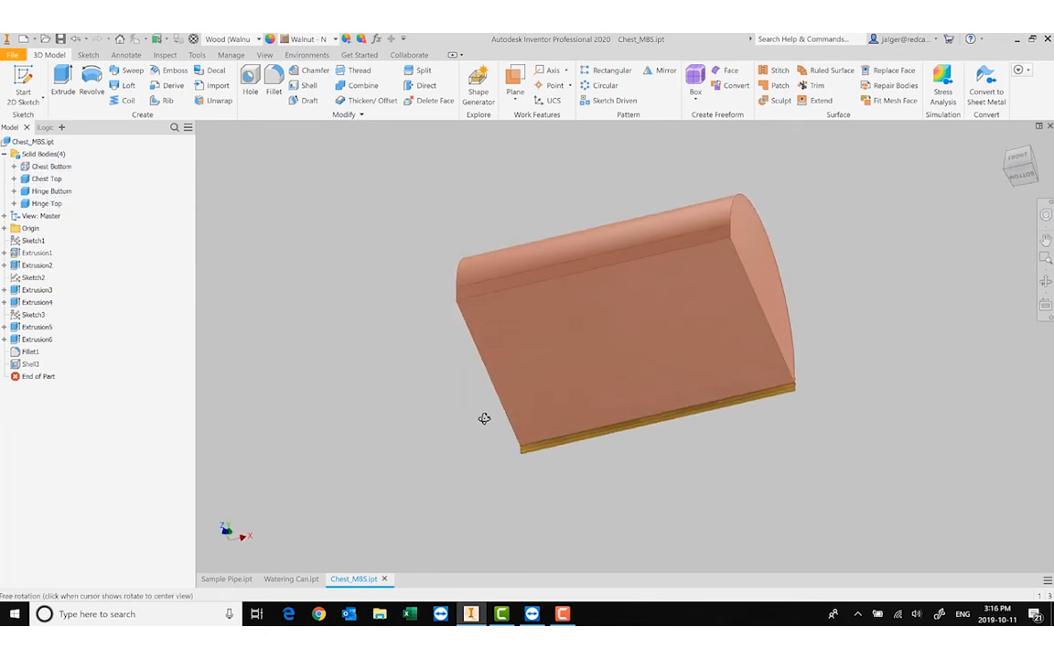
# Shell the Chest Top body with a 0.375 in wall thickness, removing its flat underside
pyautogui.click(305, 85)
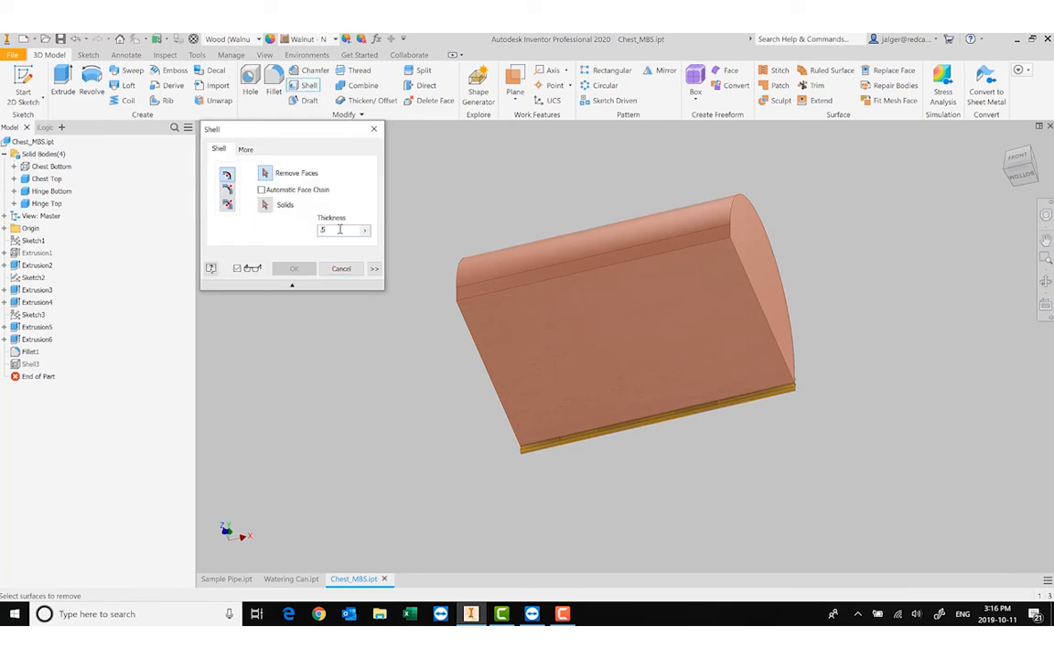
pyautogui.write('37')
pyautogui.click(700, 357)
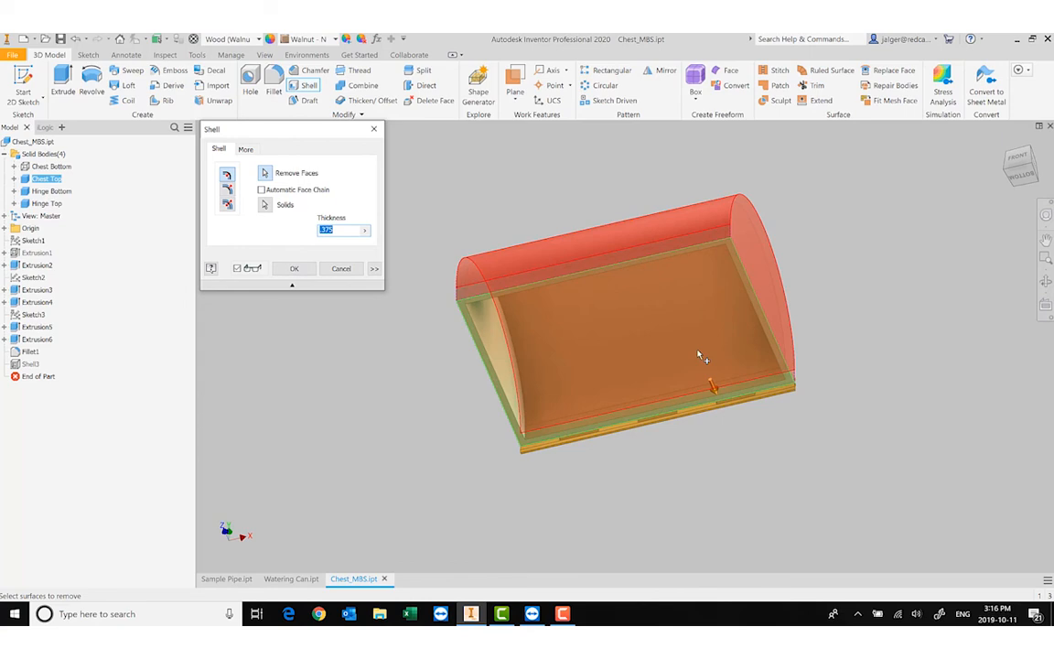
pyautogui.click(289, 271)
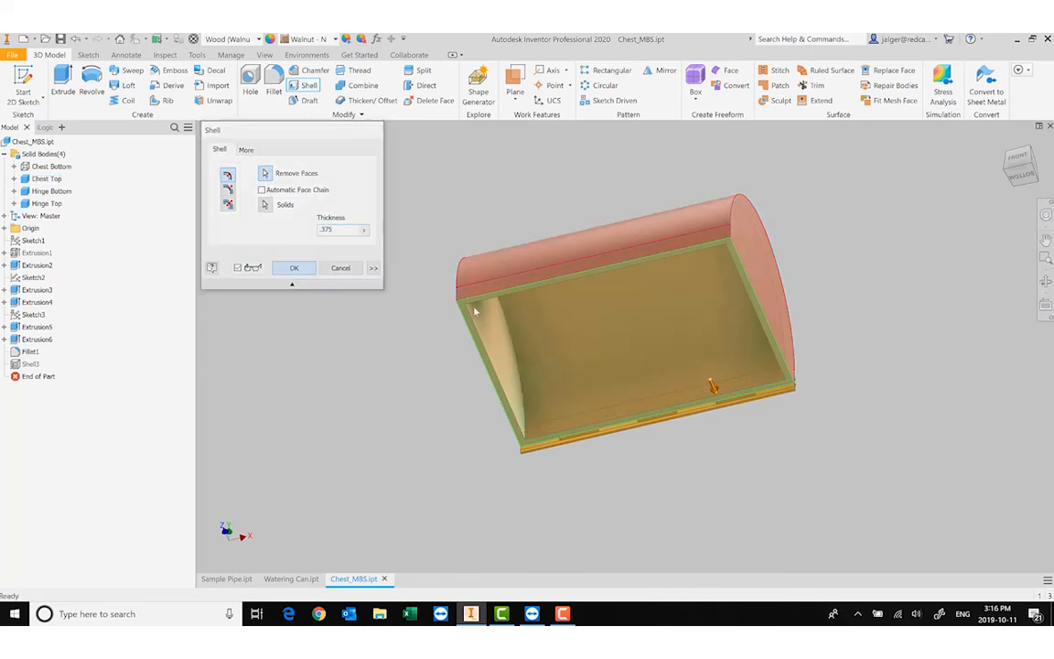
pyautogui.keyDown('shift'); pyautogui.moveTo(715, 427); pyautogui.dragTo(692, 450, button='middle'); pyautogui.keyUp('shift')
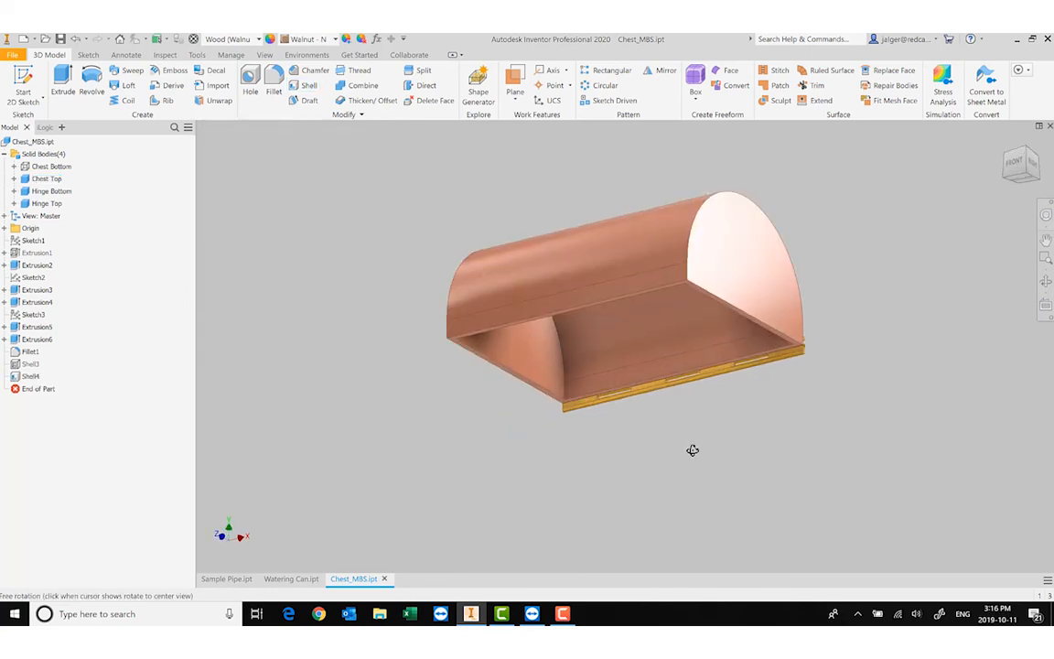
# Make the Chest Bottom body visible again so the complete chest is shown
pyautogui.rightClick(60, 169)
pyautogui.click(89, 226)
pyautogui.keyDown('shift'); pyautogui.moveTo(473, 351); pyautogui.dragTo(472, 350, button='middle'); pyautogui.keyUp('shift')
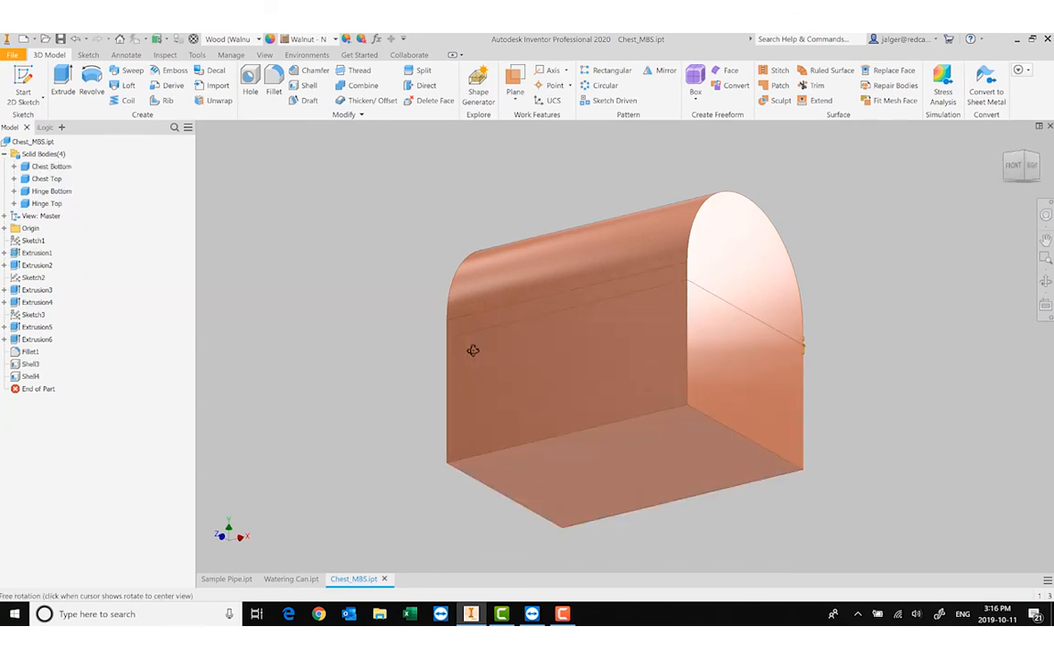
pyautogui.press('F6')
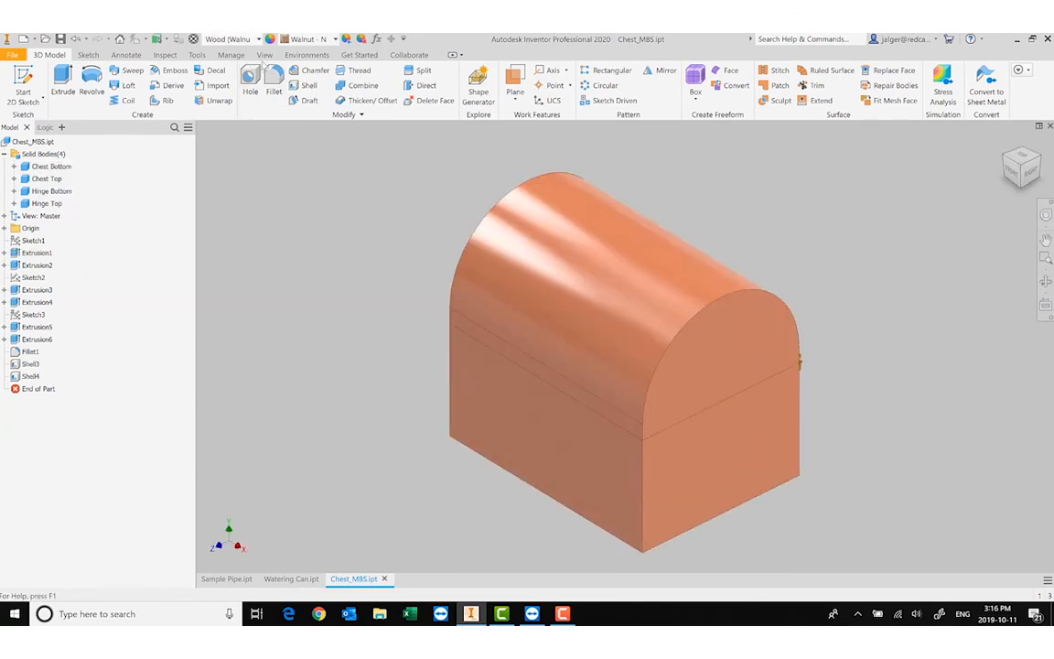
# Set up a half section view from the chest base's right end face, offset -6.8125 in into the chest
pyautogui.click(265, 56)
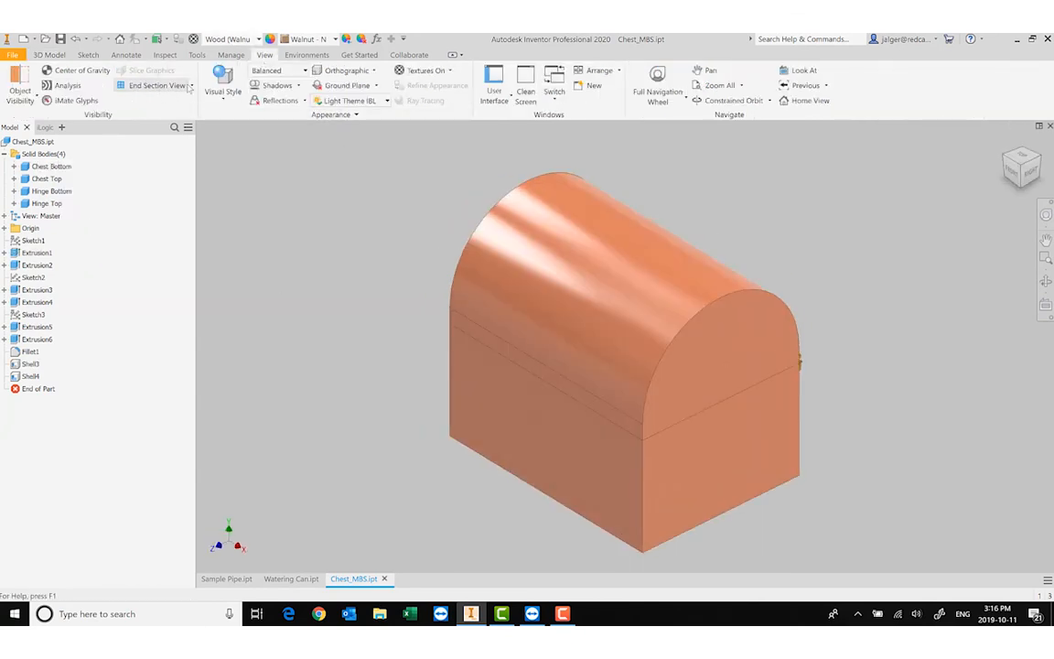
pyautogui.click(191, 85)
pyautogui.click(140, 129)
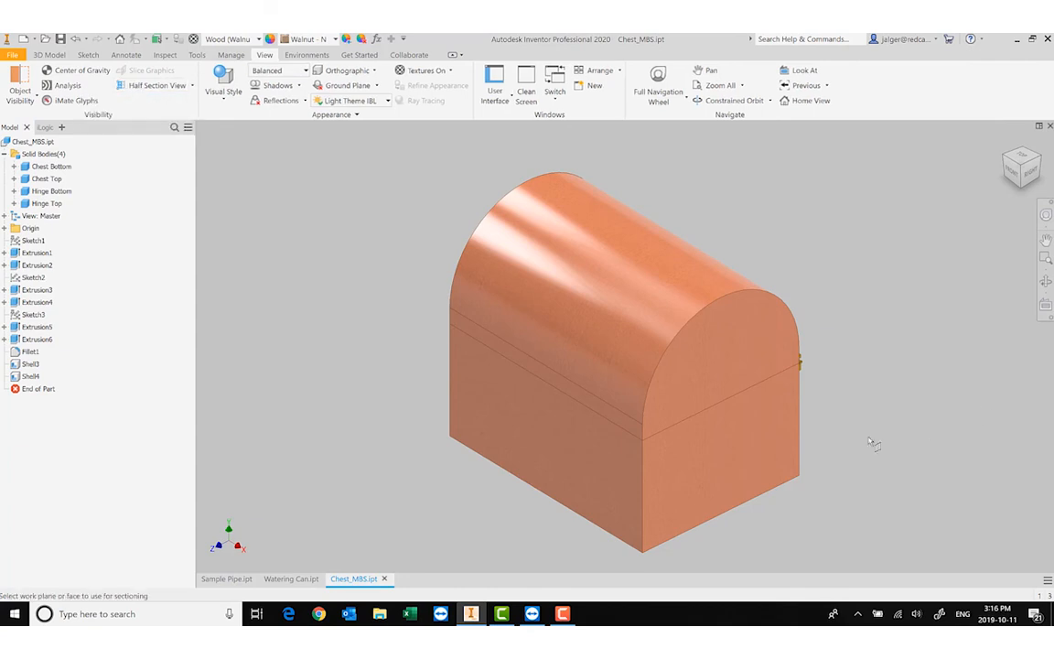
pyautogui.click(722, 394)
pyautogui.moveTo(852, 449); pyautogui.dragTo(829, 435)
# Compare the lid and base wall thicknesses at the hinge seam and accept the half section view
pyautogui.click(1032, 177)
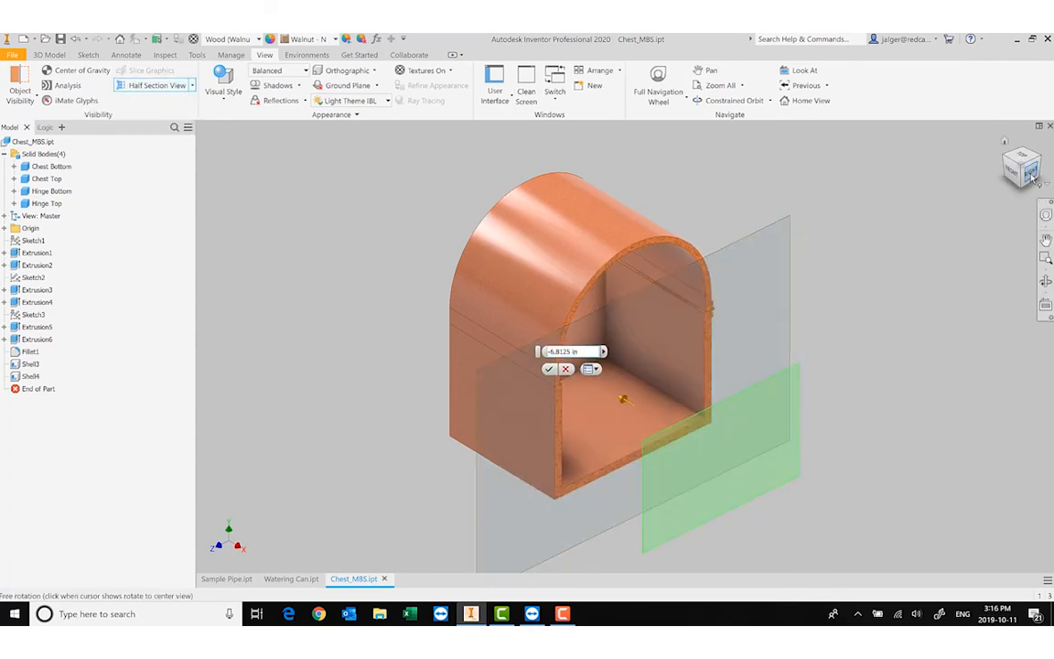
pyautogui.scroll(-3, 689, 333)
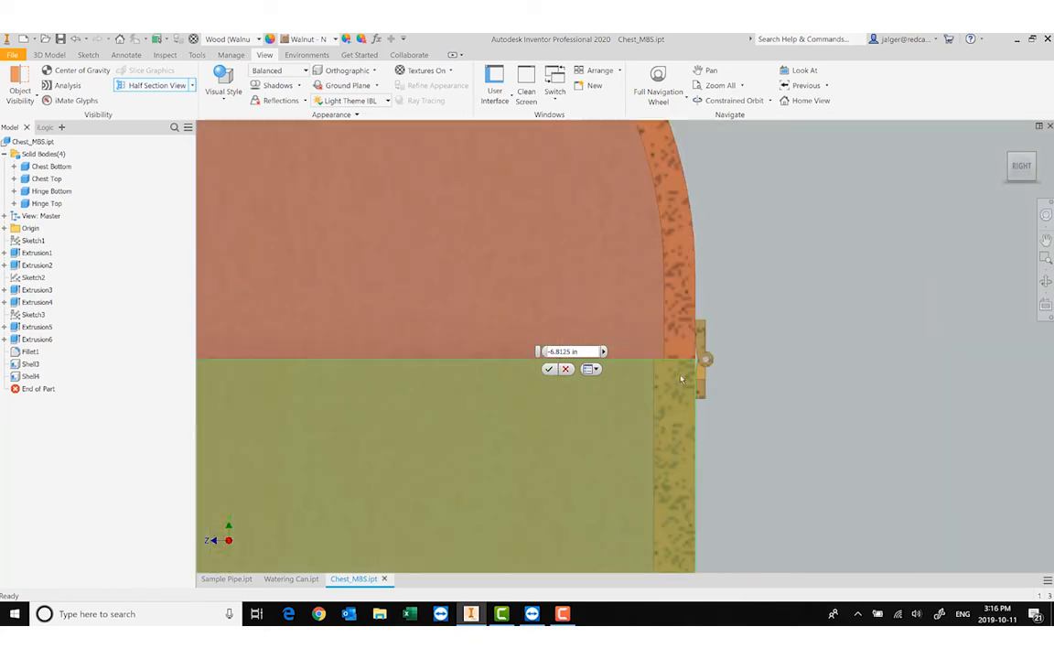
pyautogui.middleClick(753, 400)
pyautogui.middleClick(753, 400)
pyautogui.keyDown('shift'); pyautogui.moveTo(867, 335); pyautogui.dragTo(874, 338, button='middle'); pyautogui.keyUp('shift')
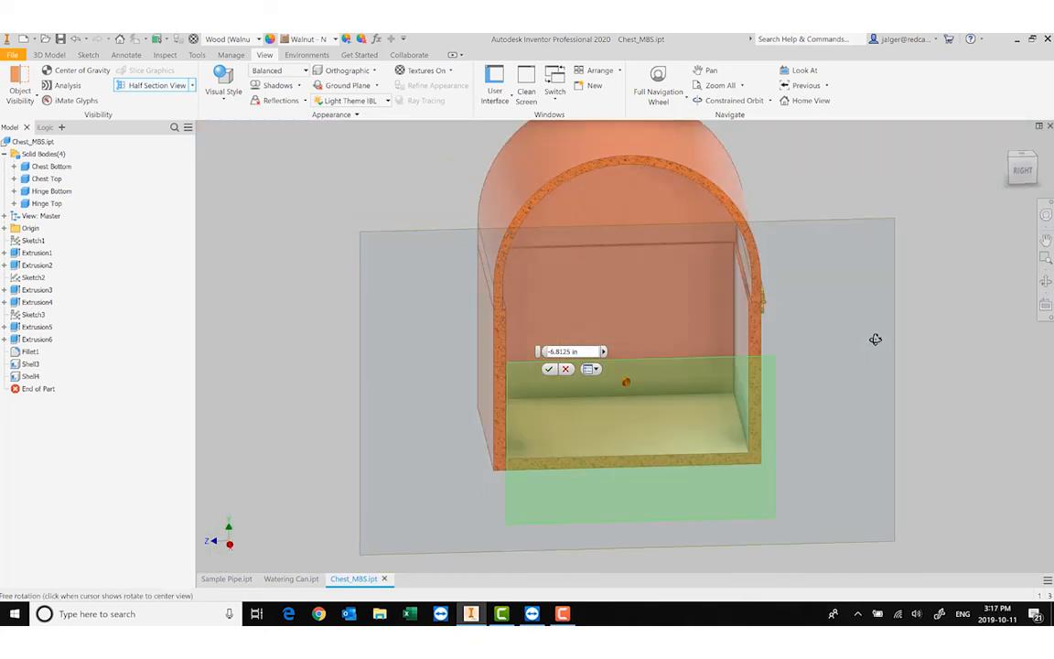
pyautogui.click(548, 370)
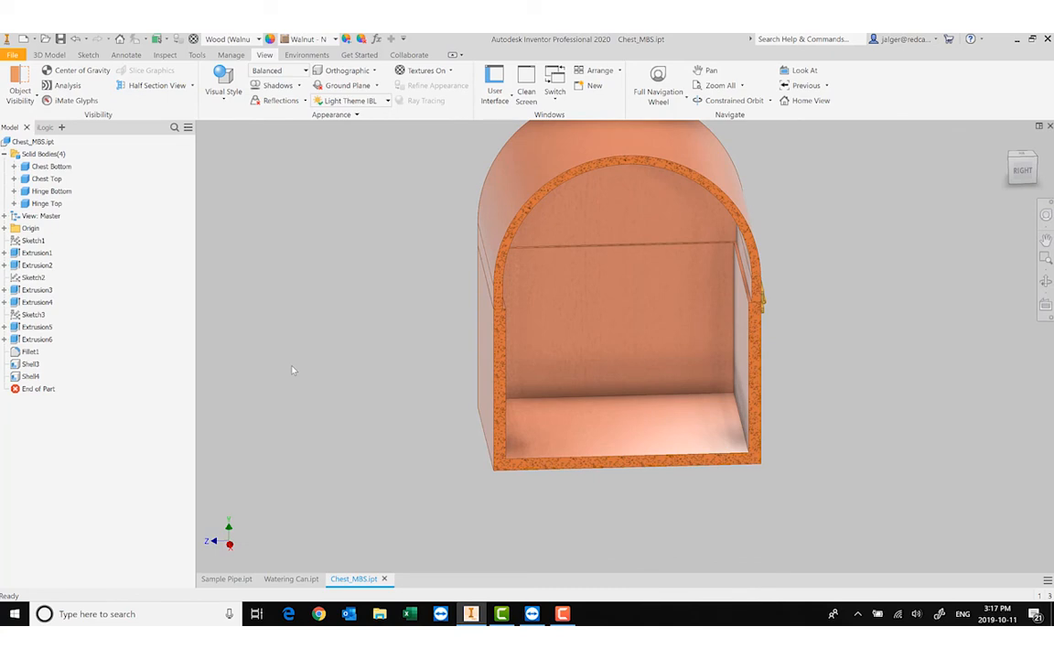
pyautogui.press('F6')
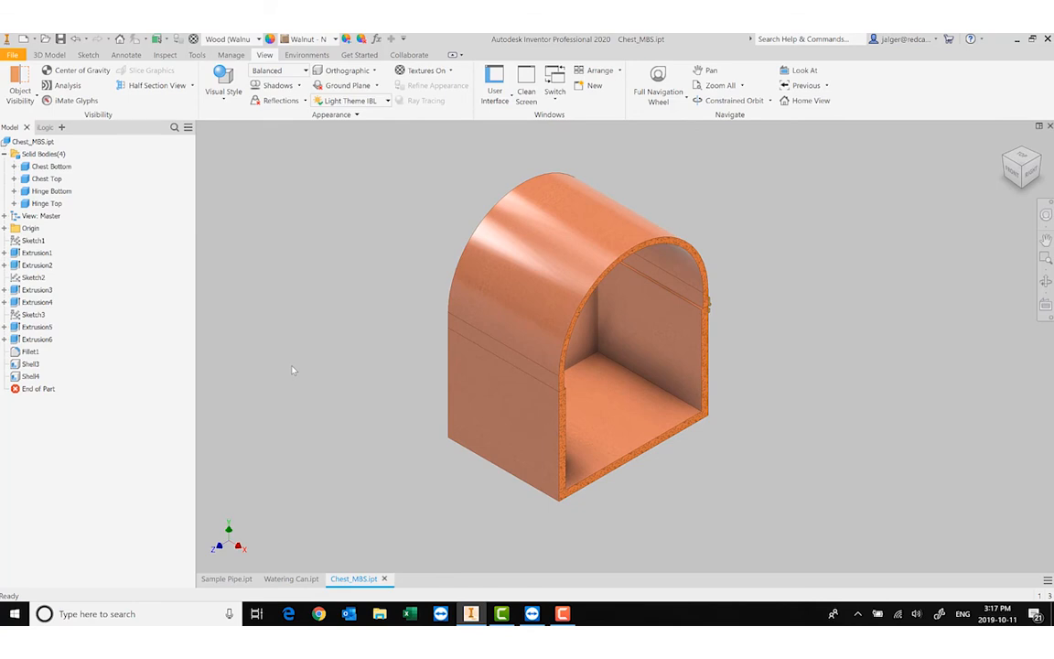
# Review the shelled Sample Pipe.ipt and Watering Can.ipt parts and return to Chest_MBS.ipt
pyautogui.click(227, 579)
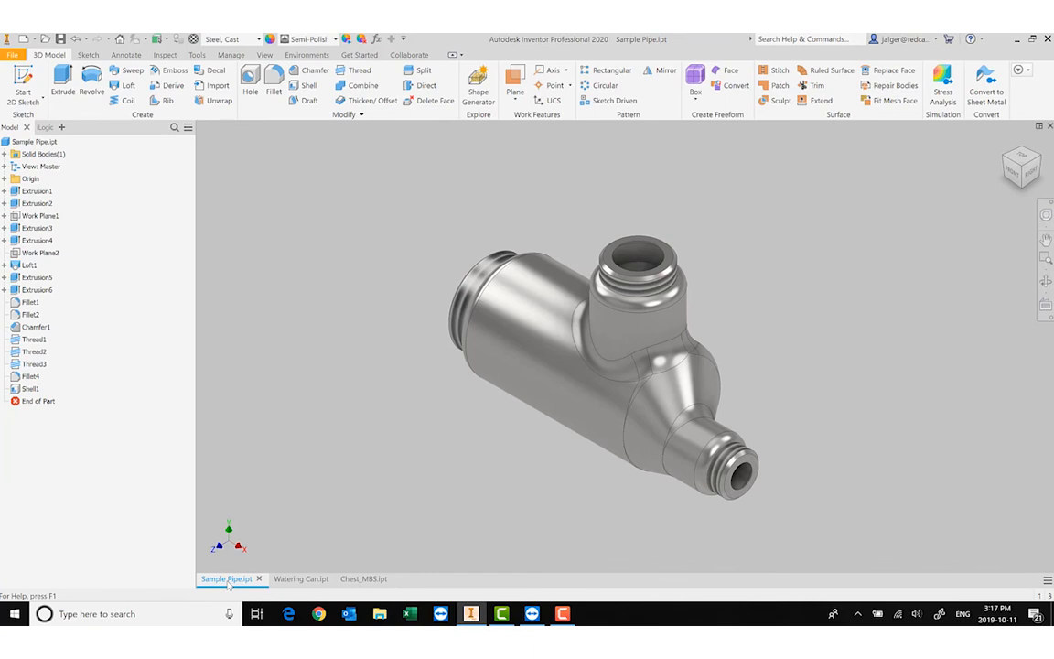
pyautogui.click(304, 579)
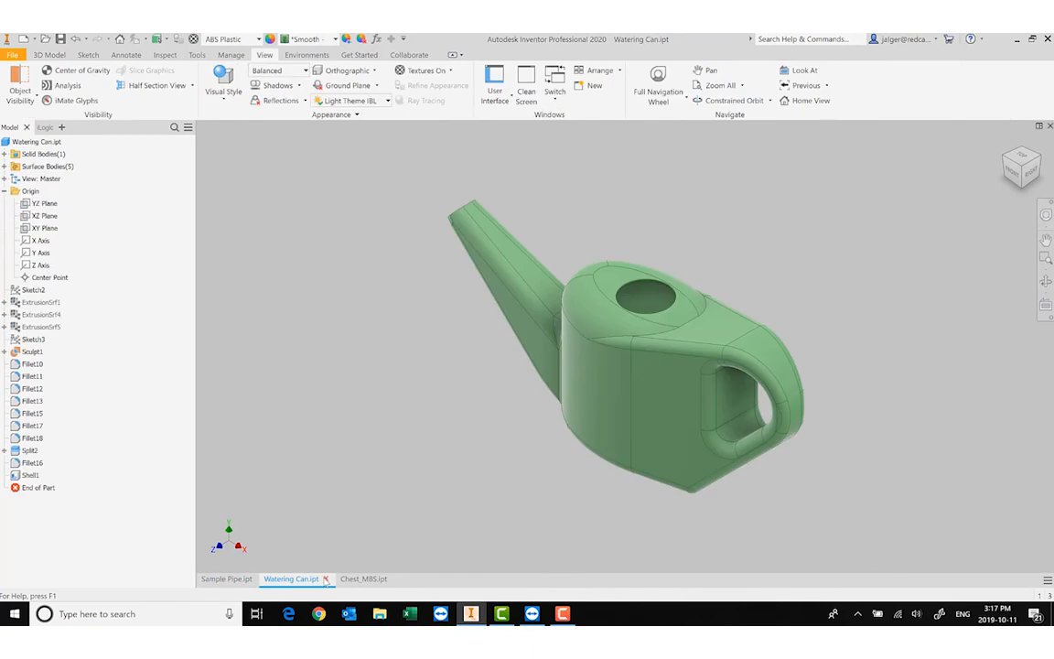
pyautogui.click(366, 579)
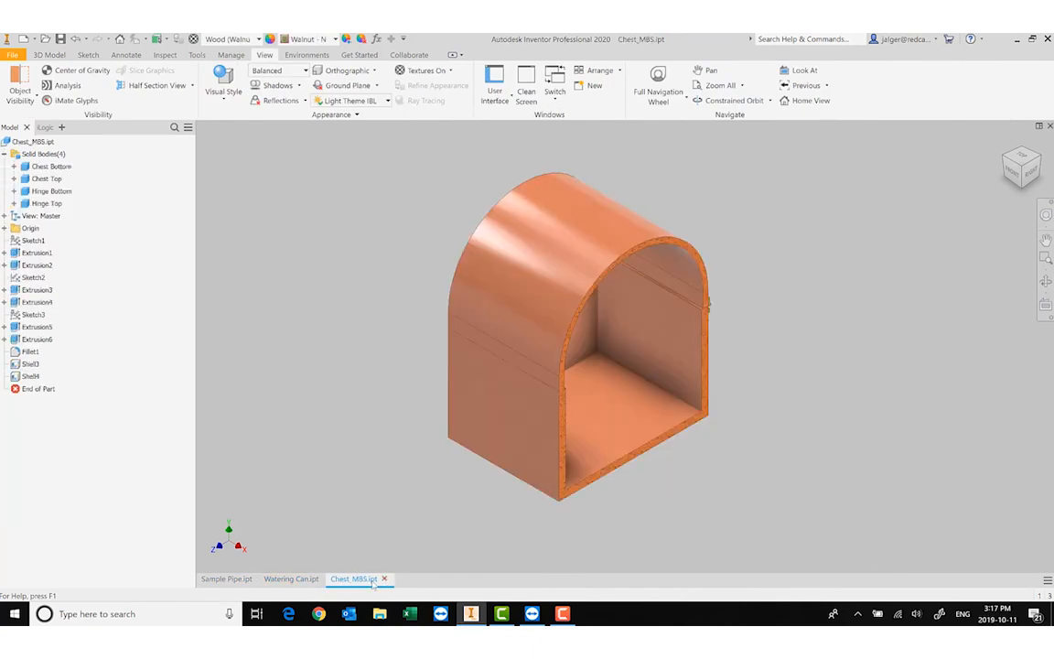